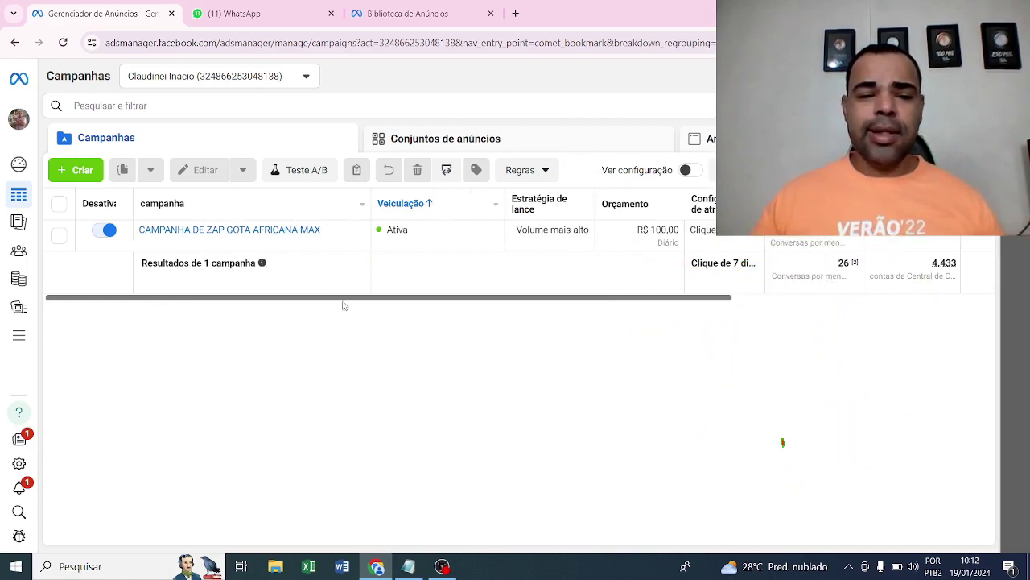
Step: Review the result columns of the active campaign, then browse the customer conversations in WhatsApp Web
drag(341, 303, 492, 308)
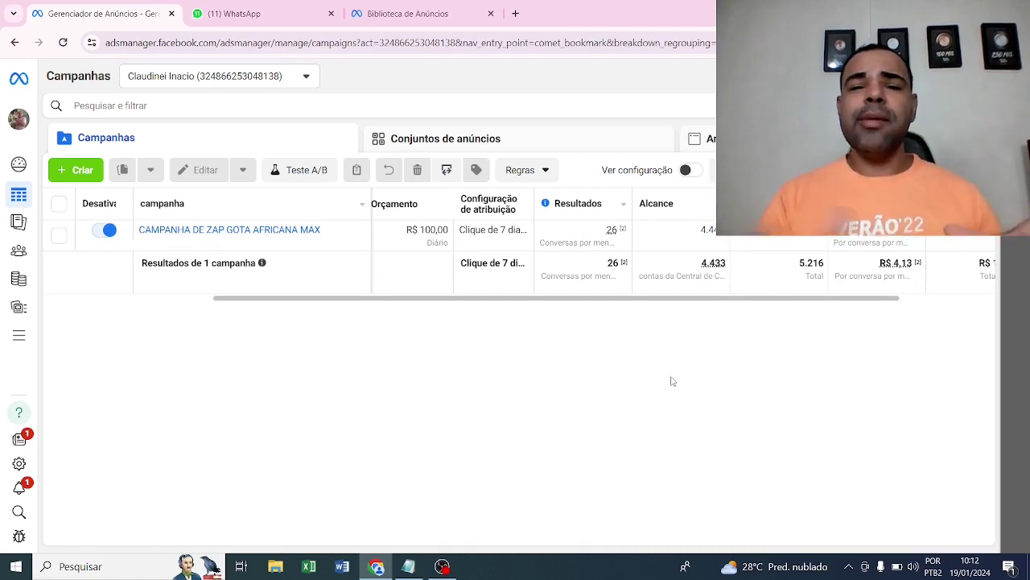
click(202, 8)
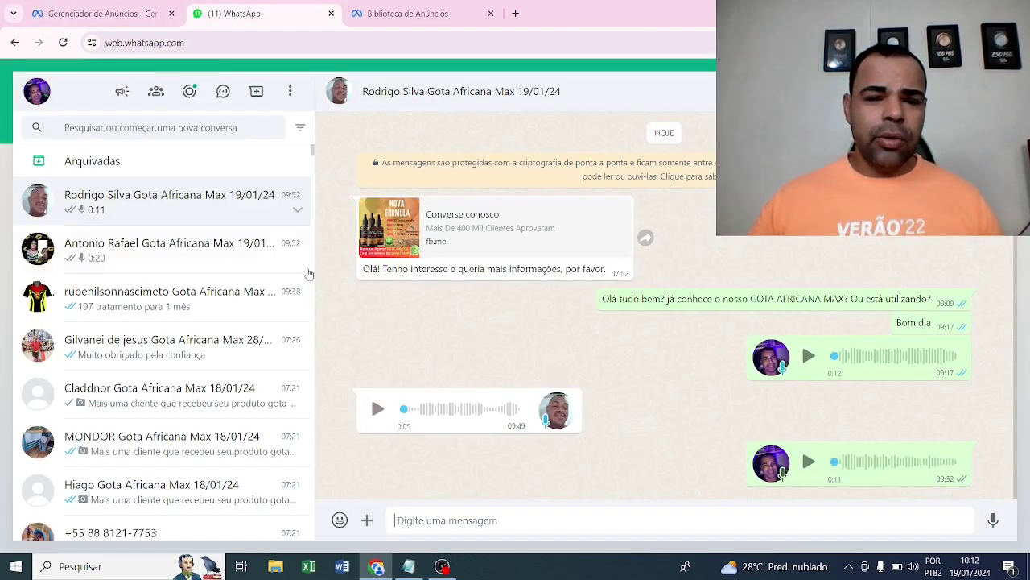
scroll(161, 305, down, 1)
scroll(161, 305, up, 1)
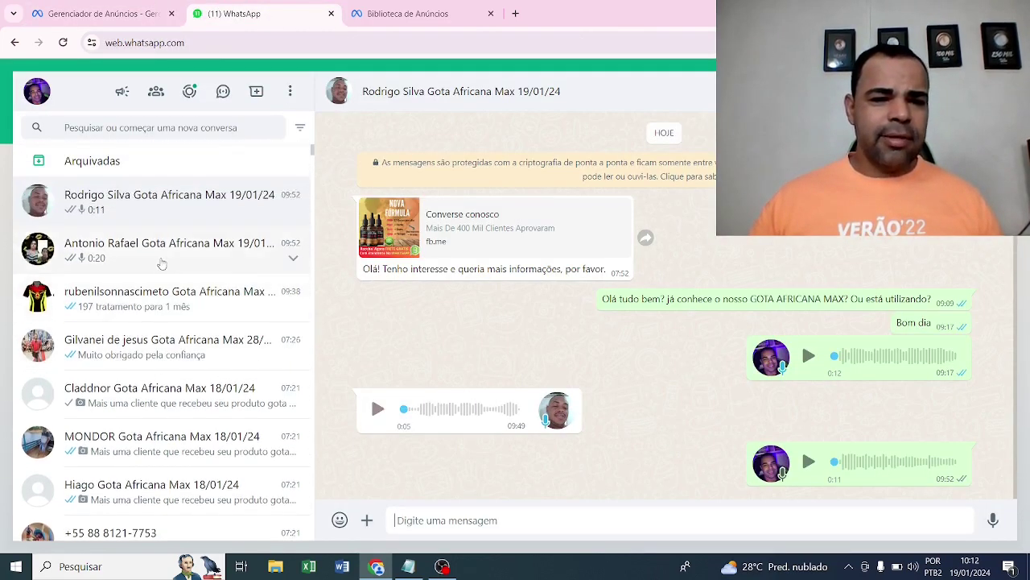
scroll(161, 261, down, 6)
scroll(161, 262, down, 10)
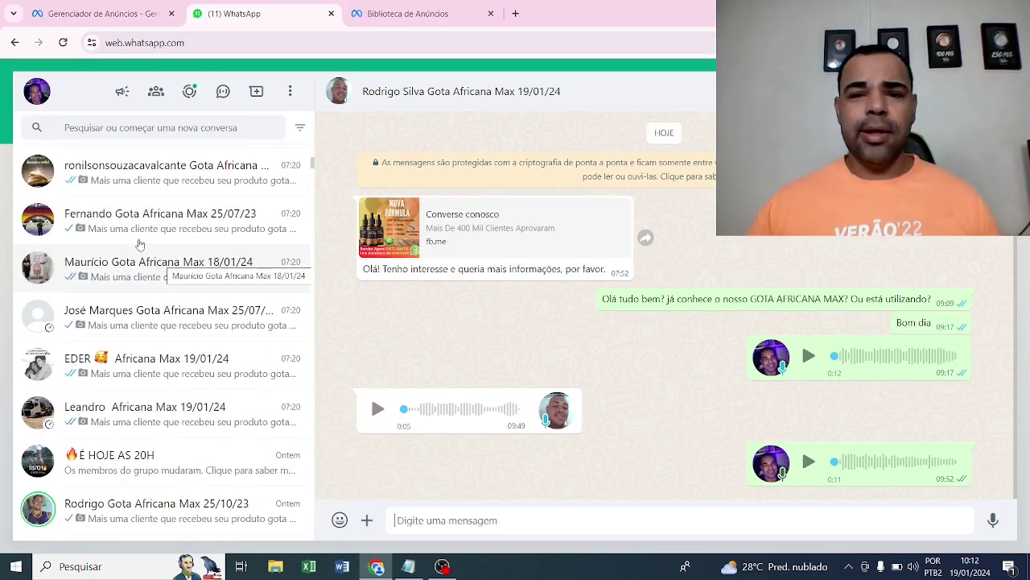
scroll(145, 244, down, 10)
scroll(145, 244, down, 15)
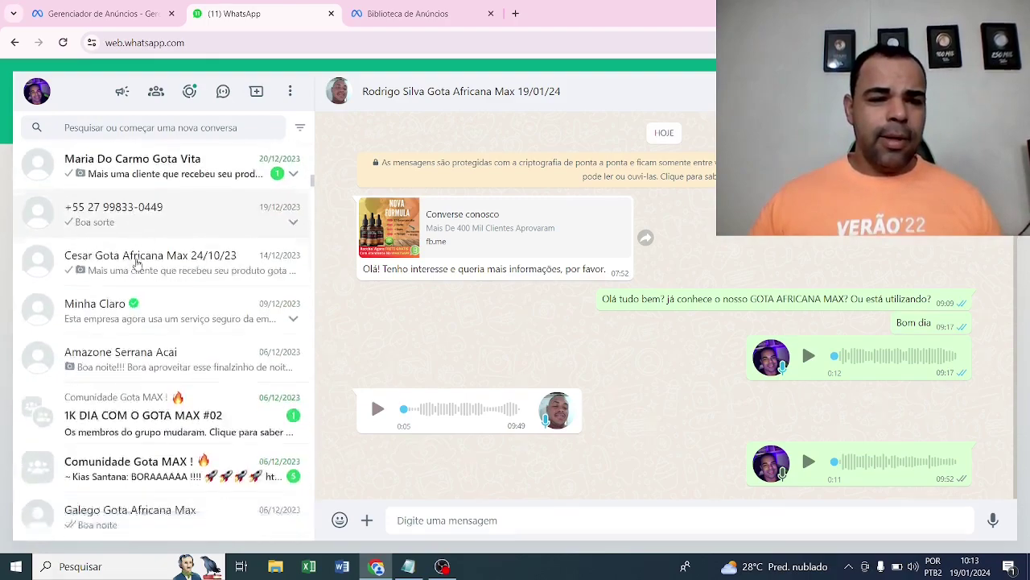
scroll(129, 274, up, 15)
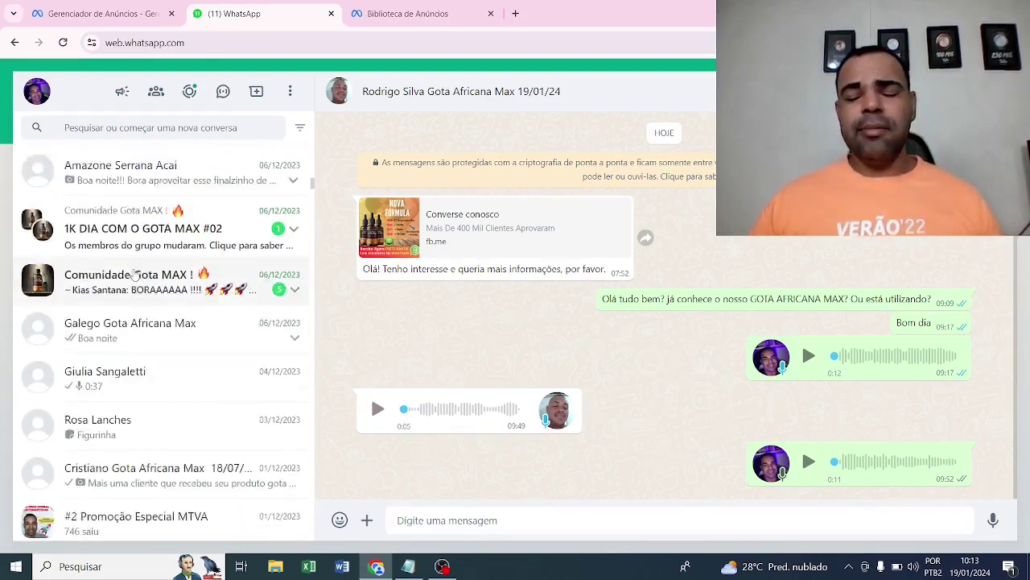
scroll(135, 274, up, 15)
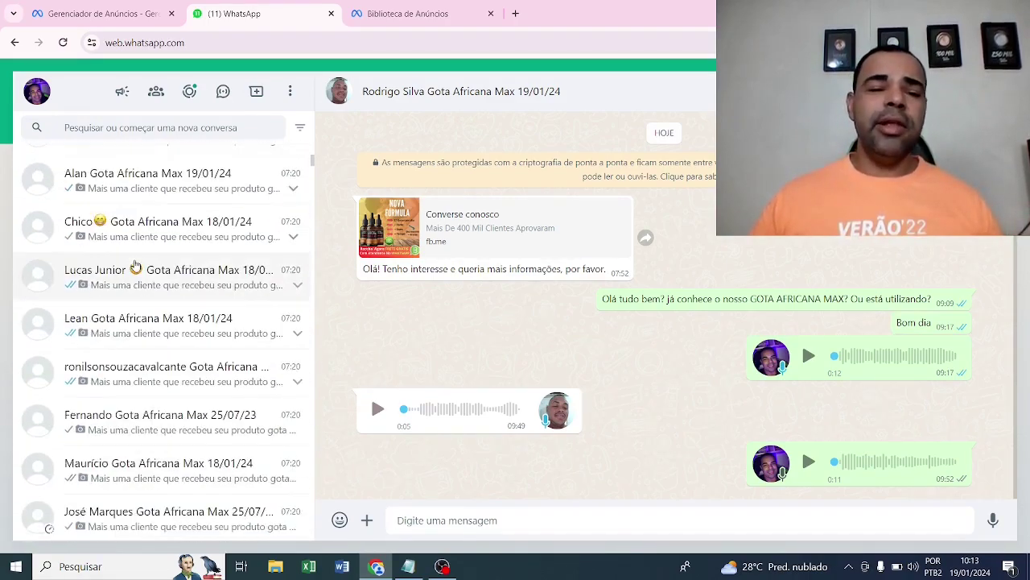
scroll(137, 259, up, 3)
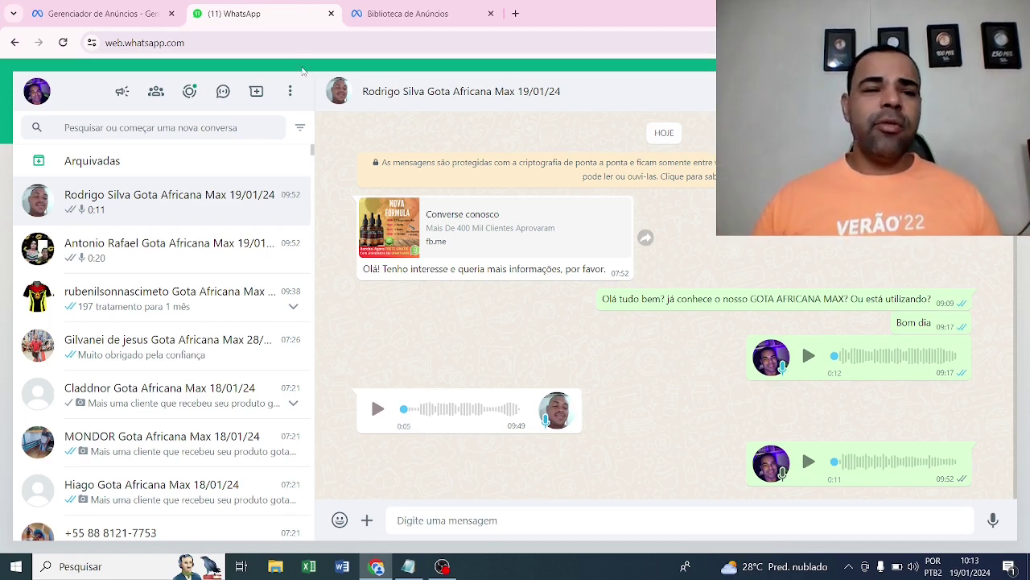
Step: In Ads Manager, create a new campaign with the Engajamento objective using the manual engagement configuration
click(114, 14)
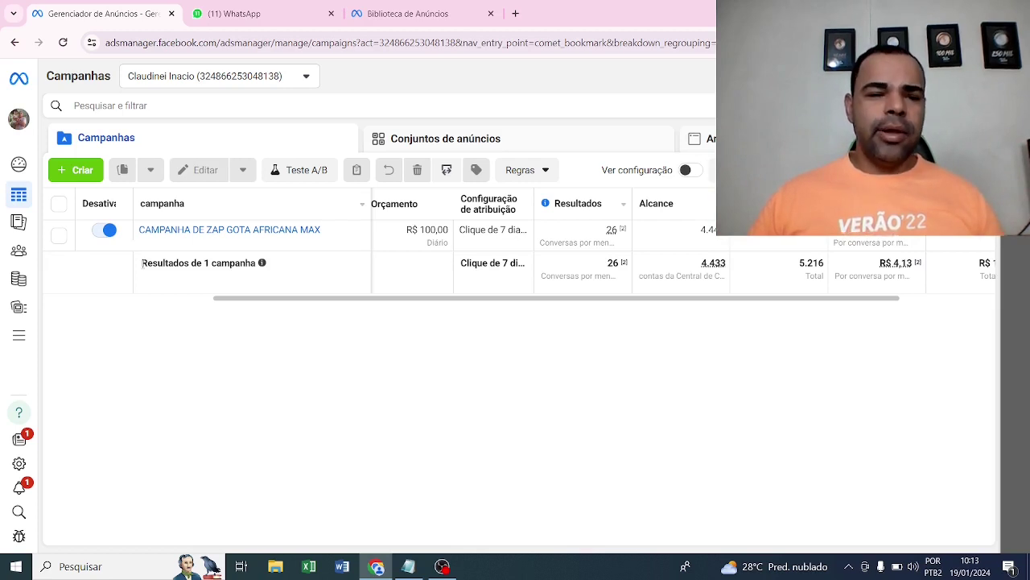
click(84, 170)
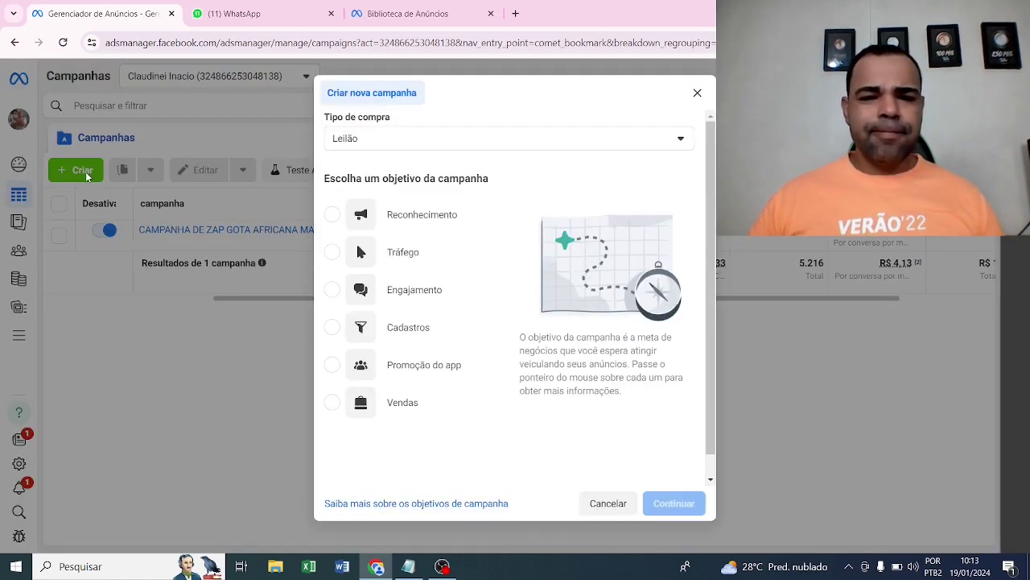
click(419, 291)
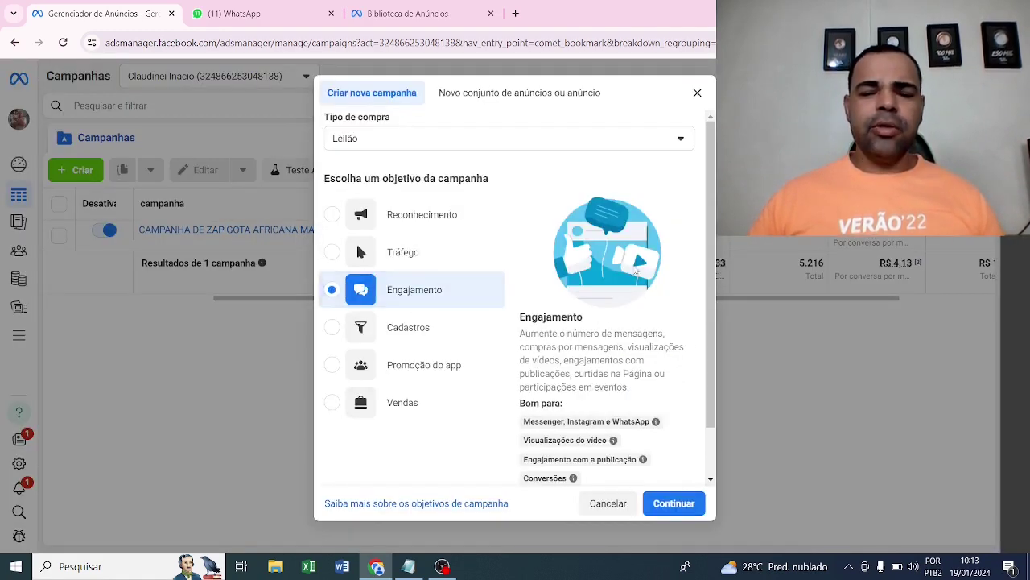
click(671, 503)
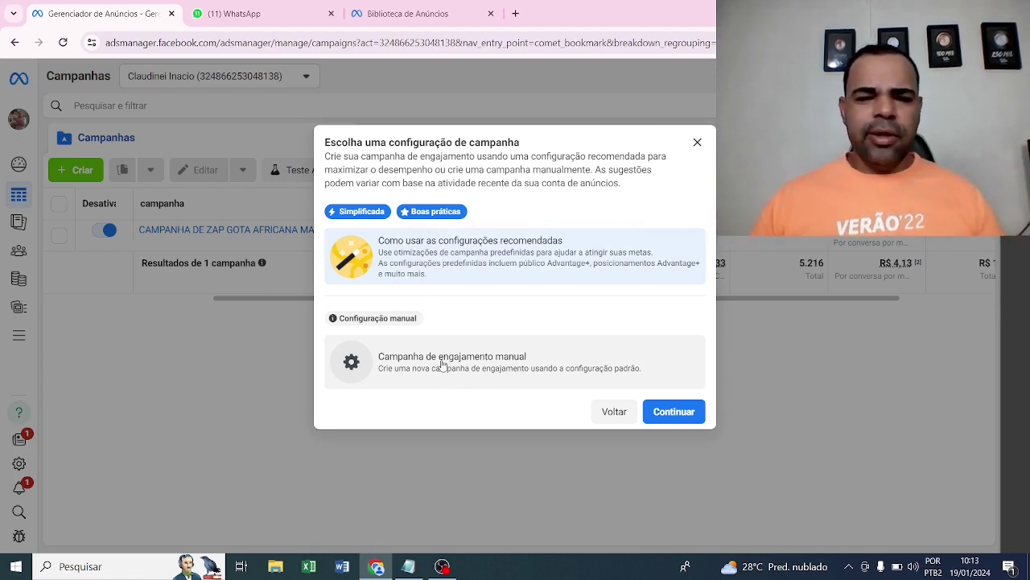
click(421, 376)
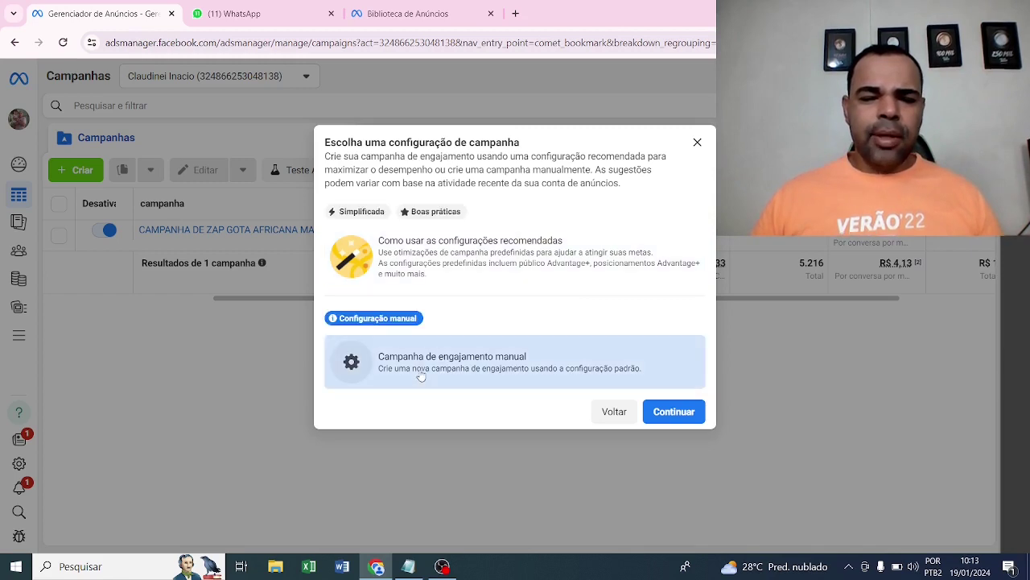
click(672, 410)
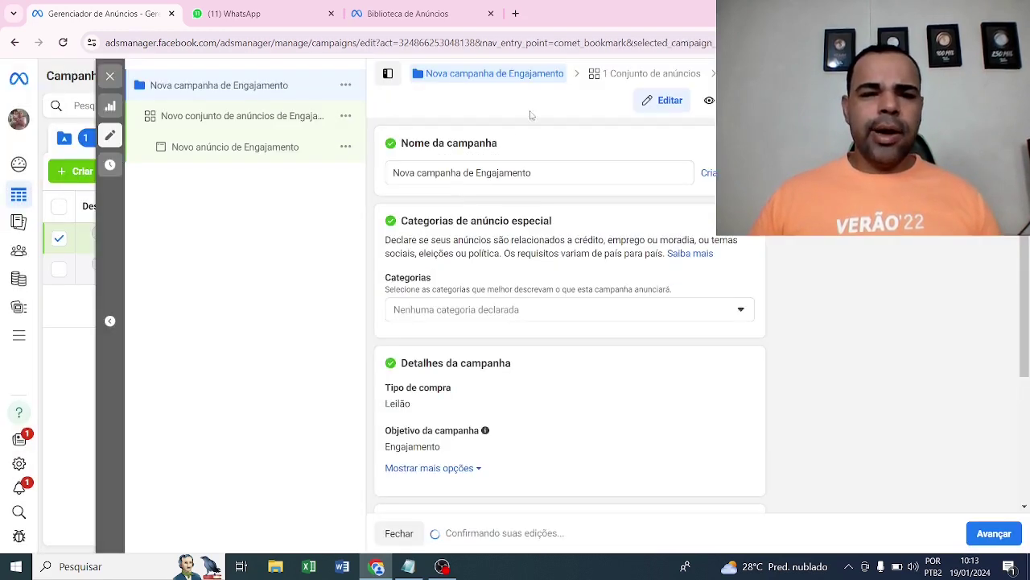
Step: Name the campaign "CAMPANHA DE WHATSAPP PRODUTO FISICO"
click(552, 171)
key(ctrl+a)
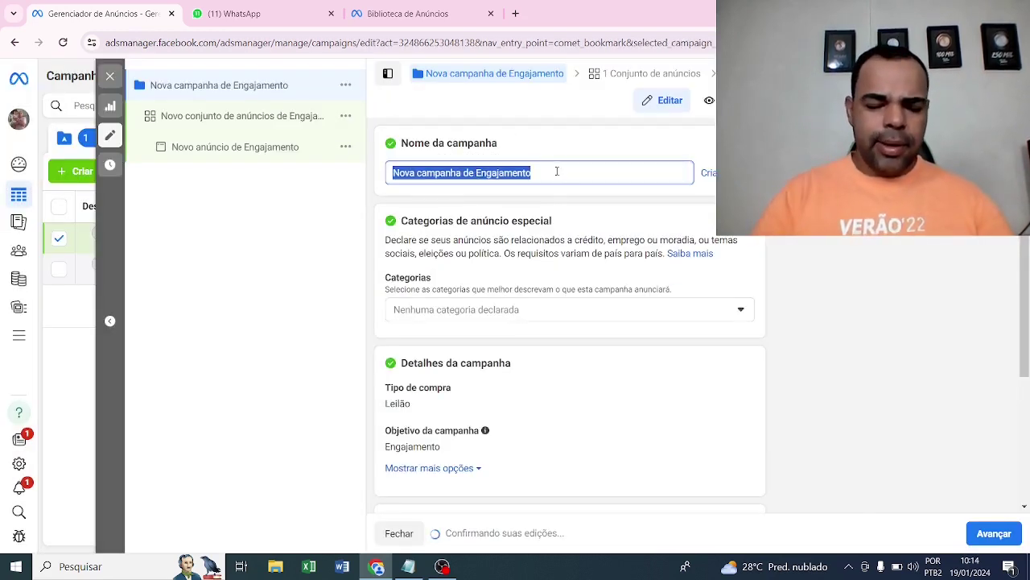
text(CAMPANHA DE)
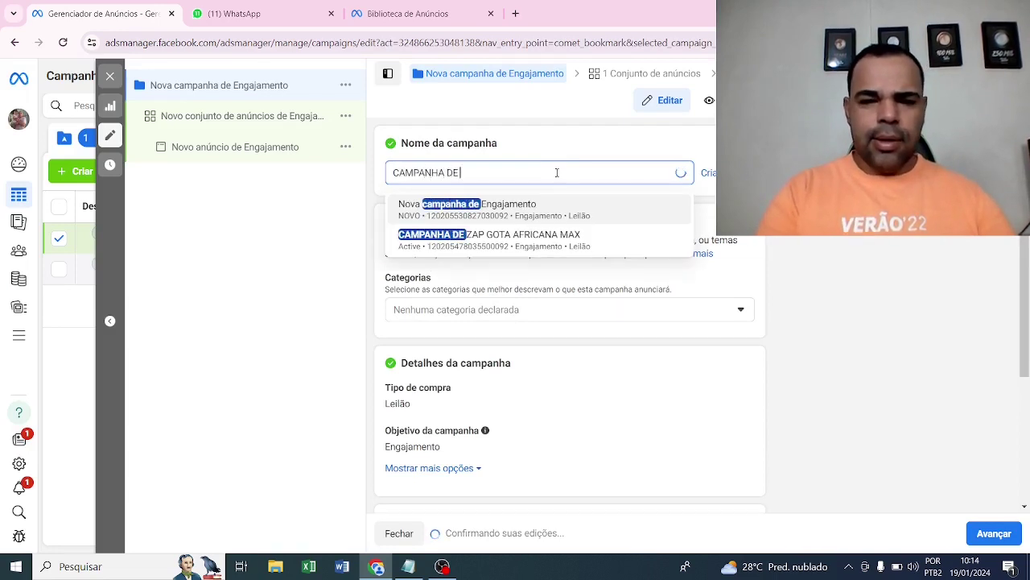
text( WHATSA)
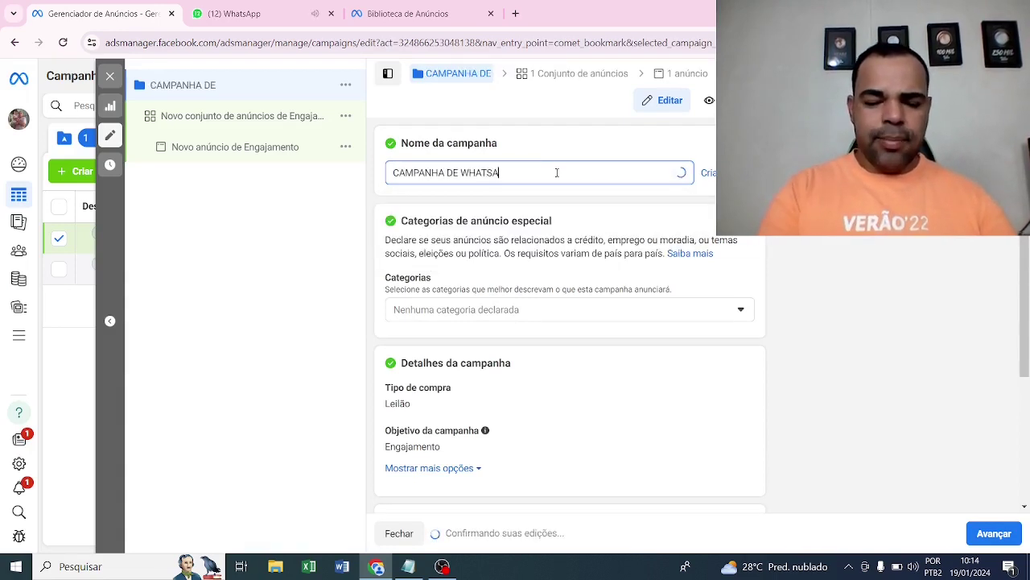
text(PP PRODUTO FISICO)
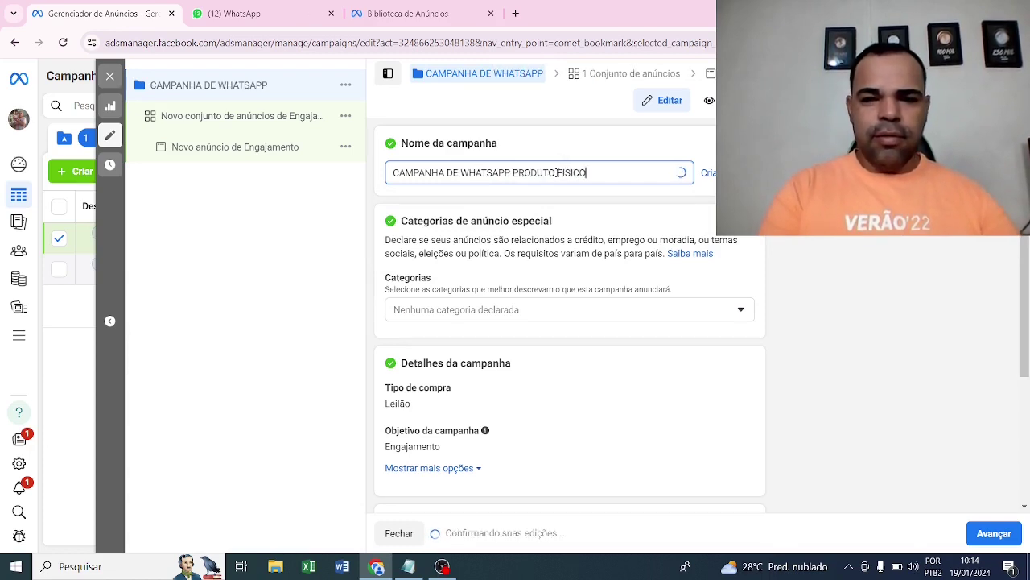
click(640, 263)
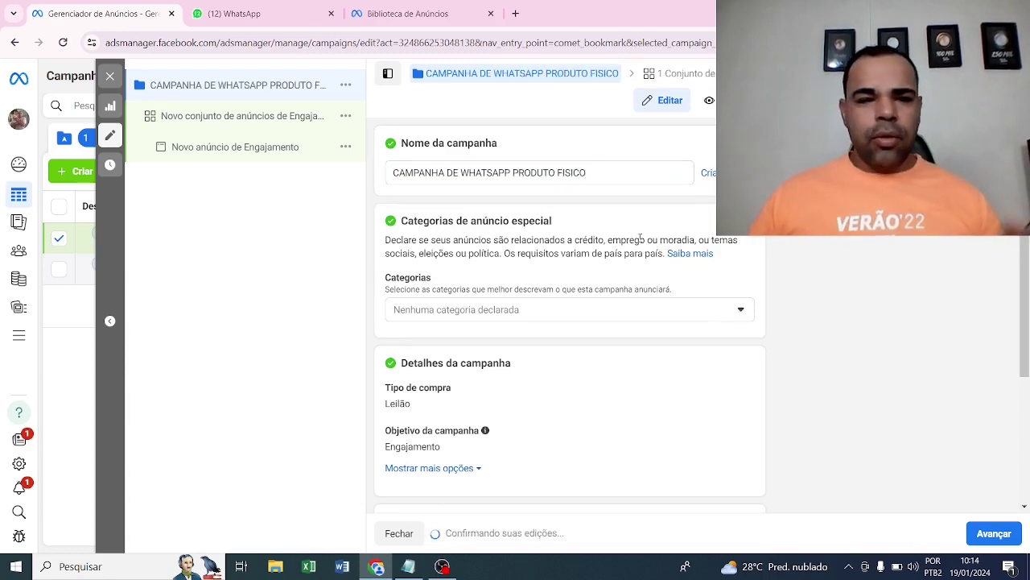
Step: Enable the Advantage campaign budget (Orçamento de Campanha Advantage) for the new campaign
scroll(634, 242, down, 3)
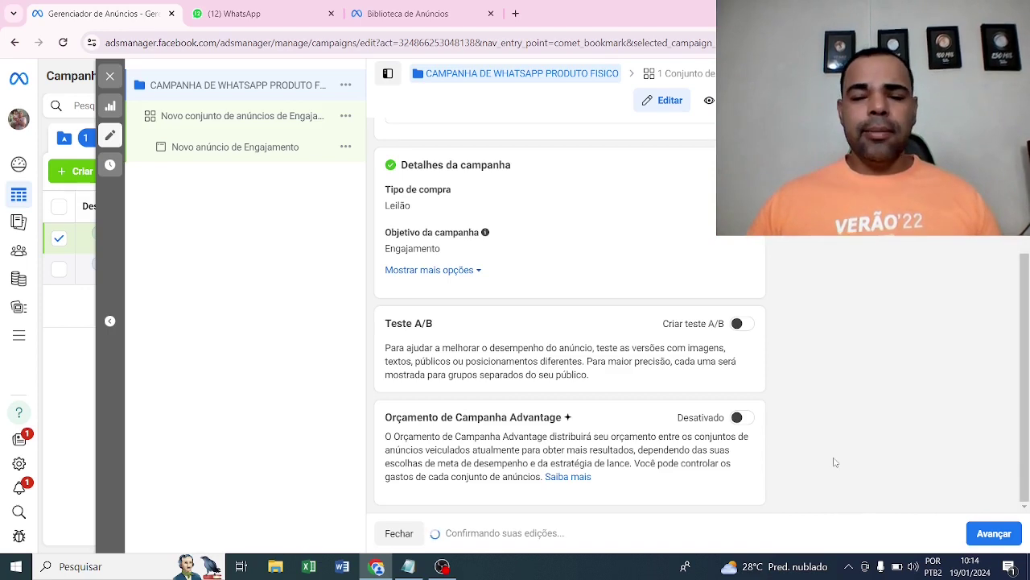
click(741, 417)
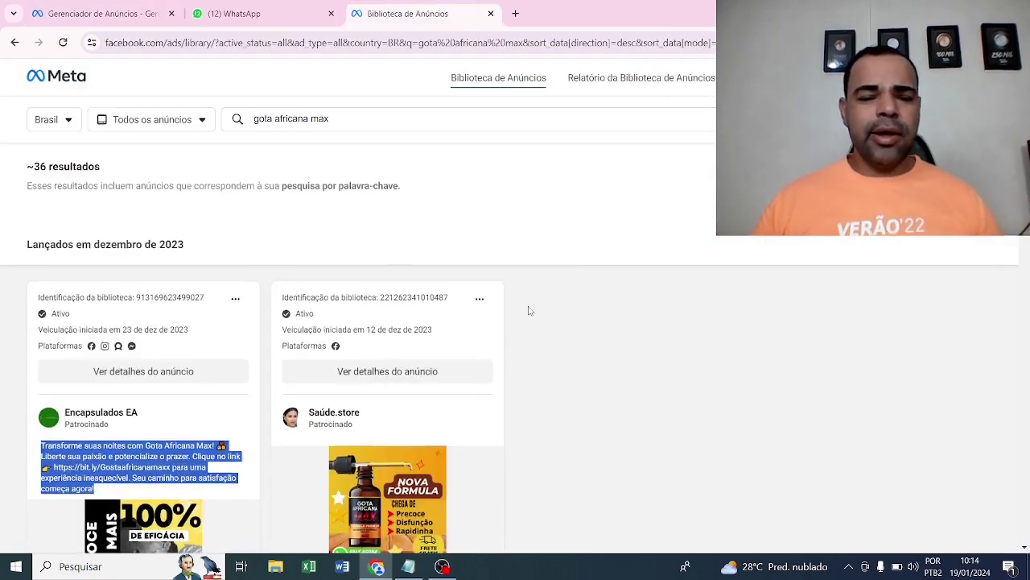
Step: Look over the "gota africana max" ads in the Meta Ads Library and return to the campaign draft in Ads Manager
scroll(523, 314, down, 5)
scroll(519, 318, up, 6)
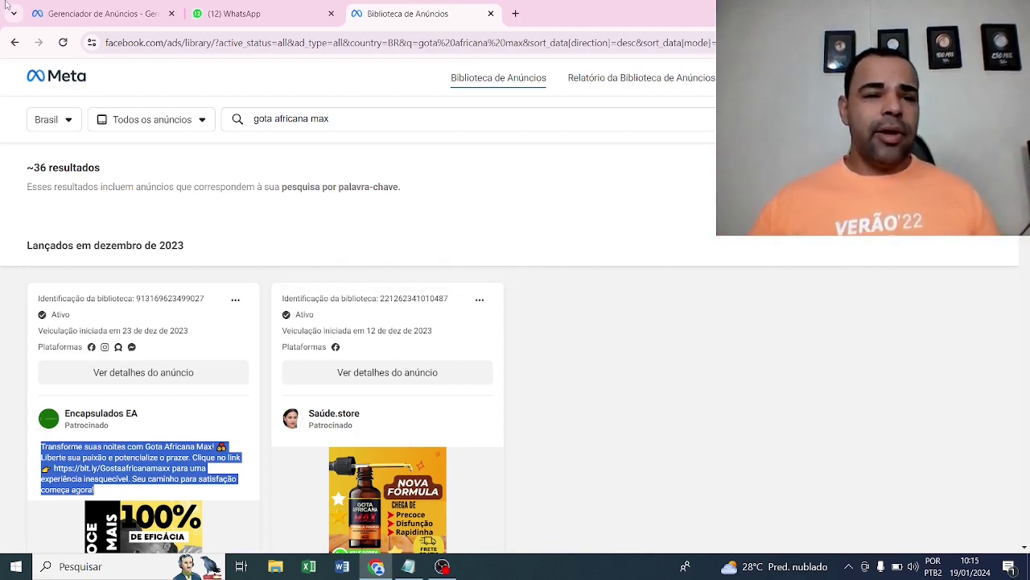
click(61, 9)
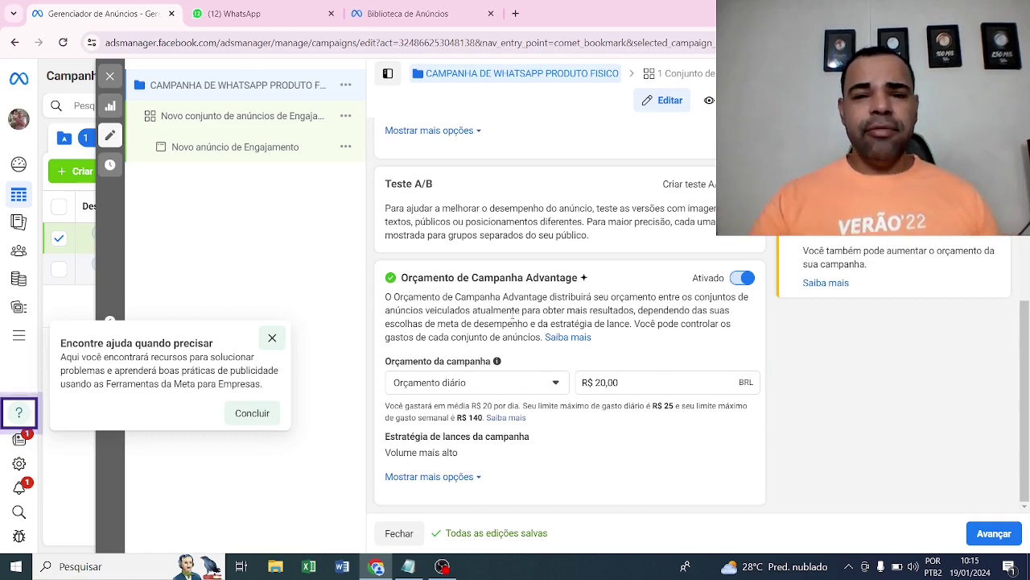
Step: Advance to the ad set level and name the ad set "CONUNTO 01 BRASIL ABERTO"
click(995, 534)
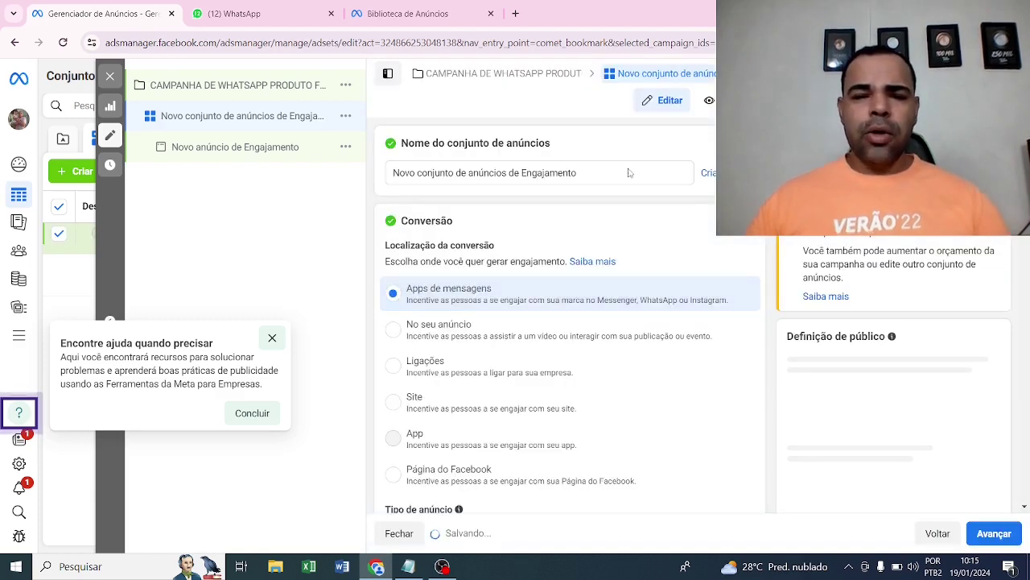
triple_click(617, 174)
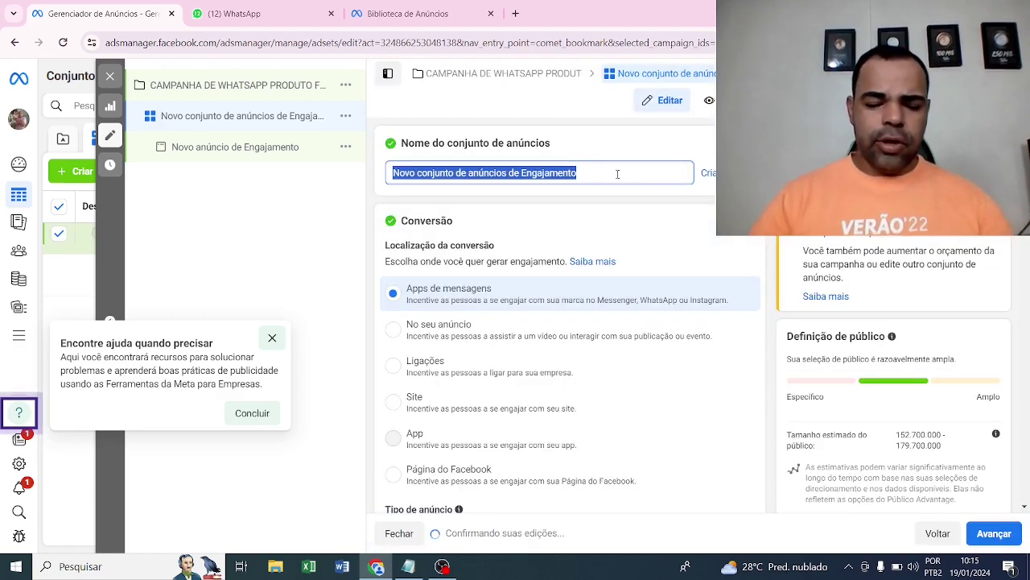
text(CONUNTO 01 BRASIL ABERTO)
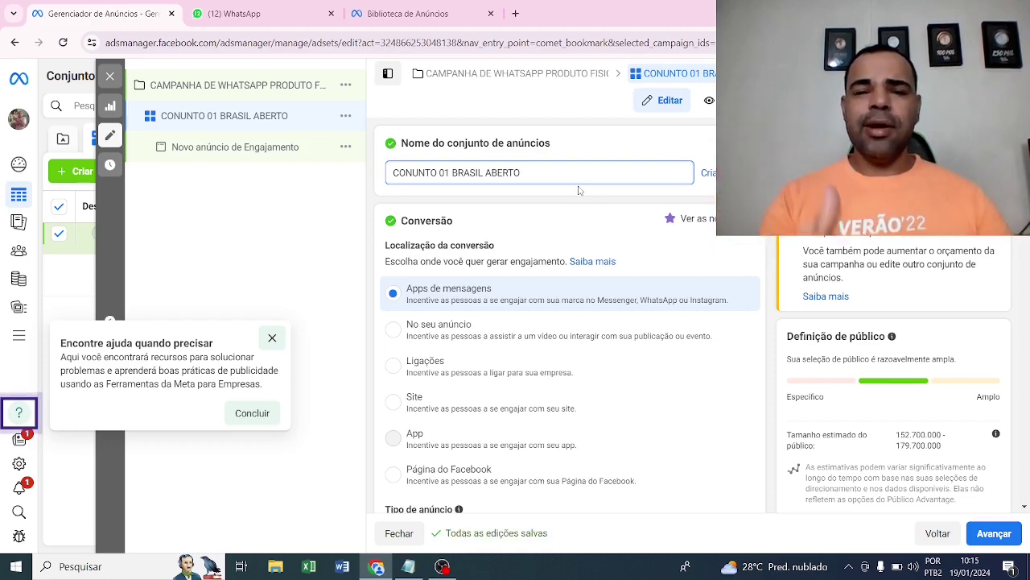
Step: Check the most recent messages in the open WhatsApp Web conversation and return to the ad set in Ads Manager
click(241, 13)
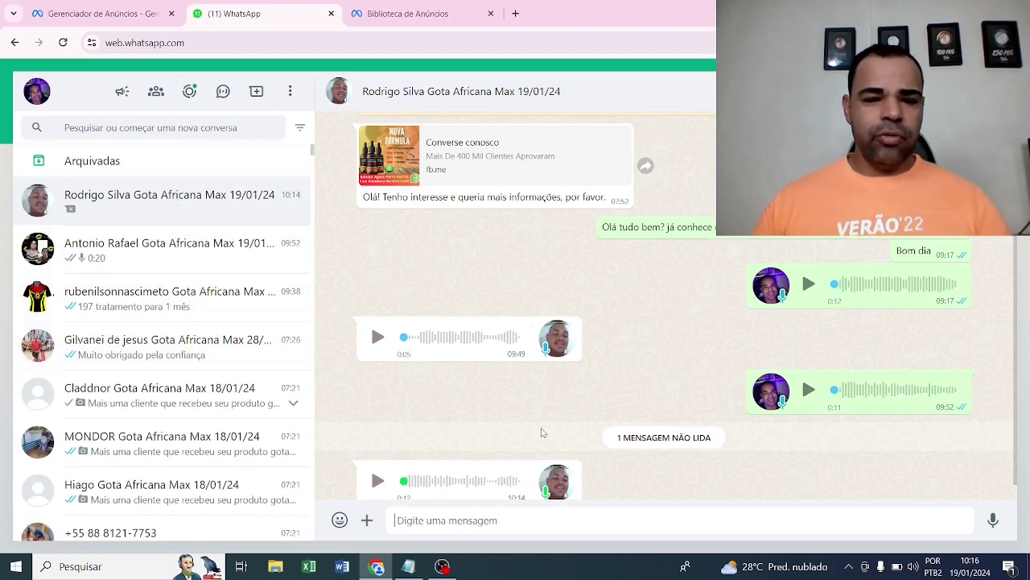
scroll(531, 431, down, 1)
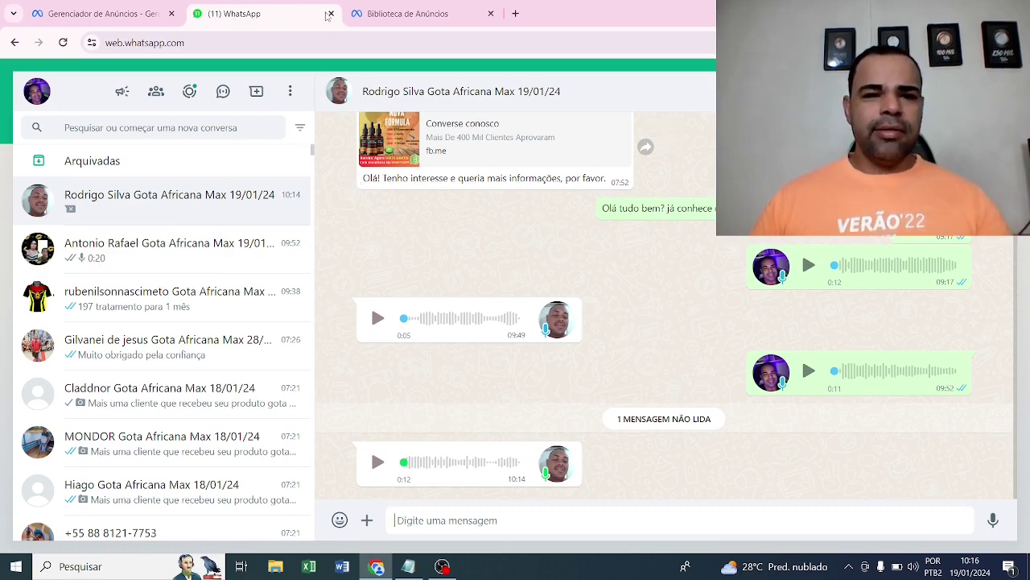
click(92, 16)
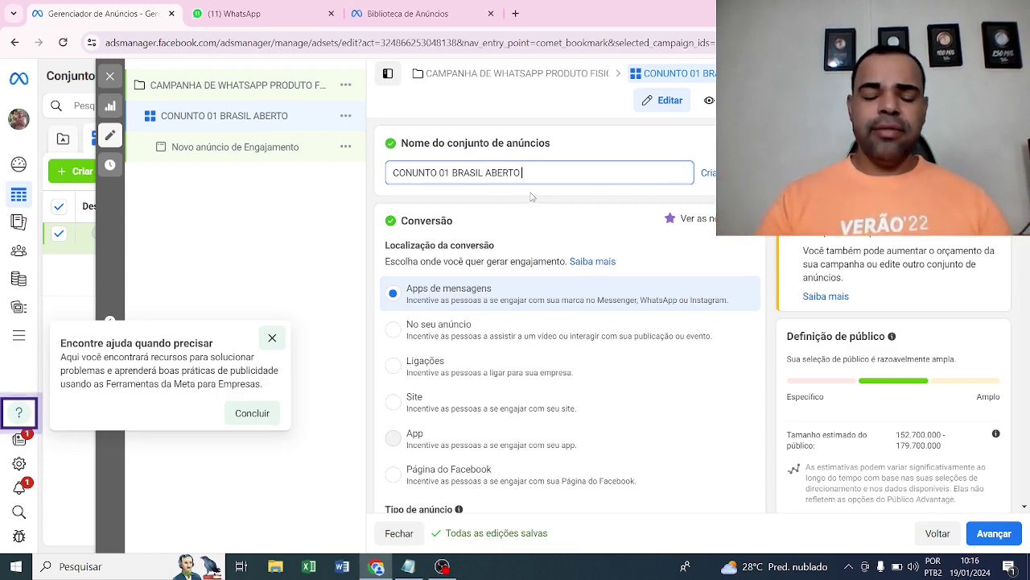
Step: Extend the ad set name to "CONUNTO 01 BRASIL ABERTO IDADE 25 A 60 HOMENS"
text(ADE)
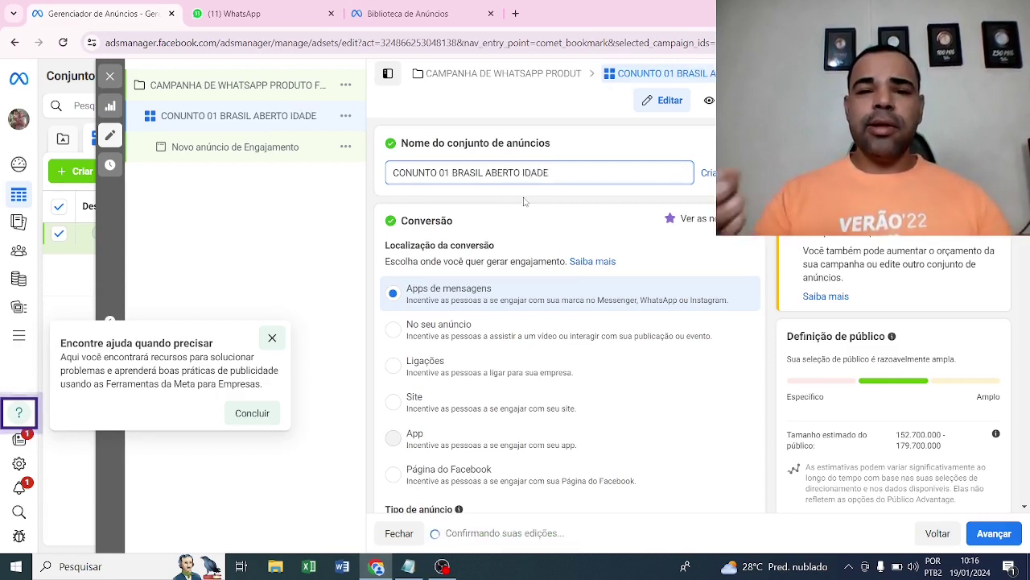
text( 25 A)
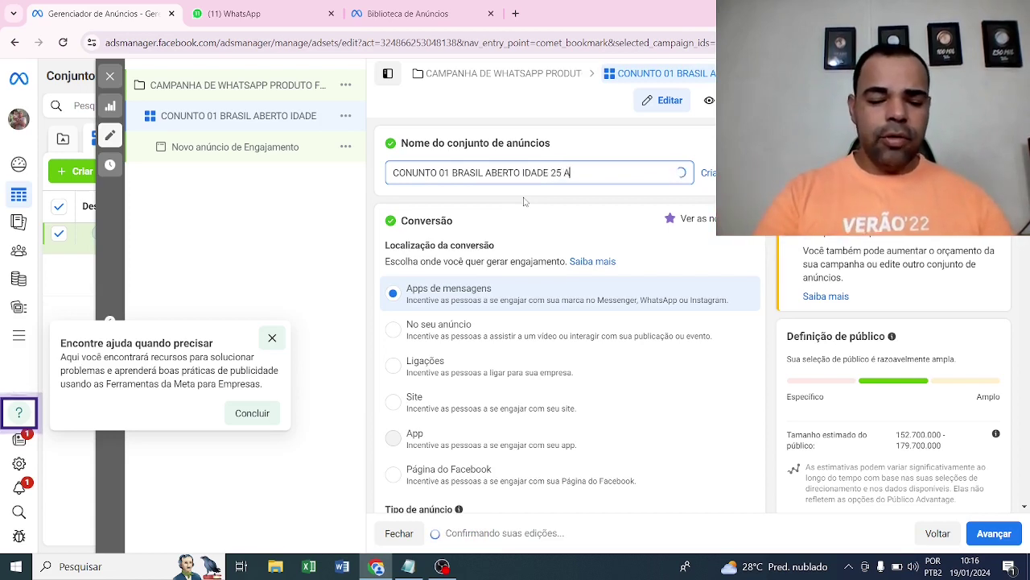
text(A)
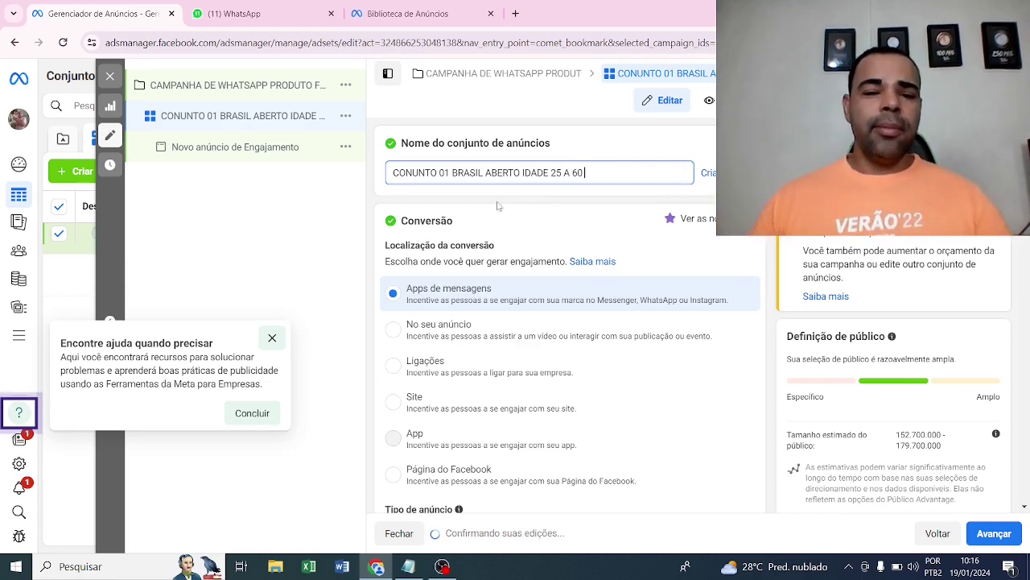
click(622, 179)
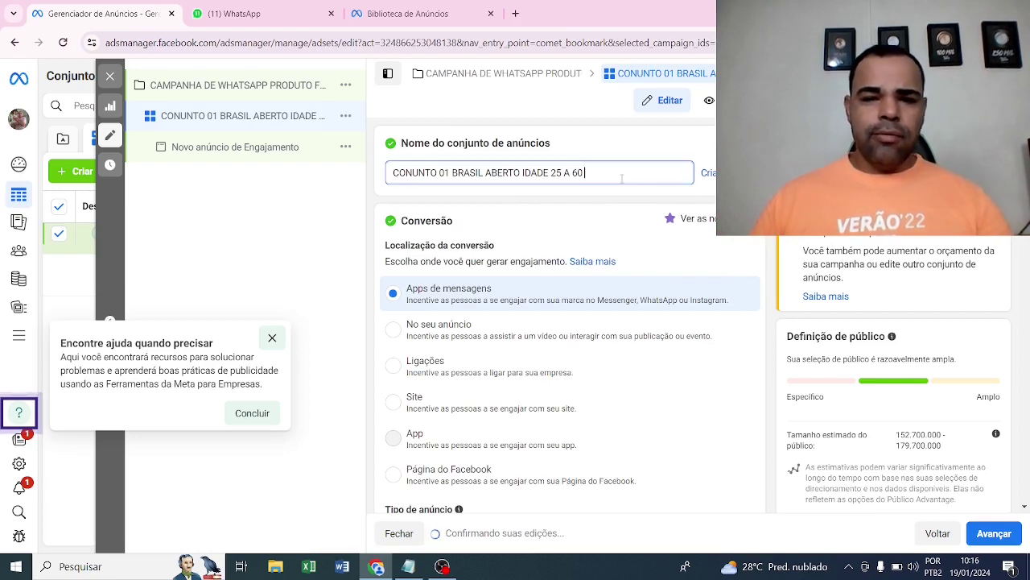
text(HOMENS)
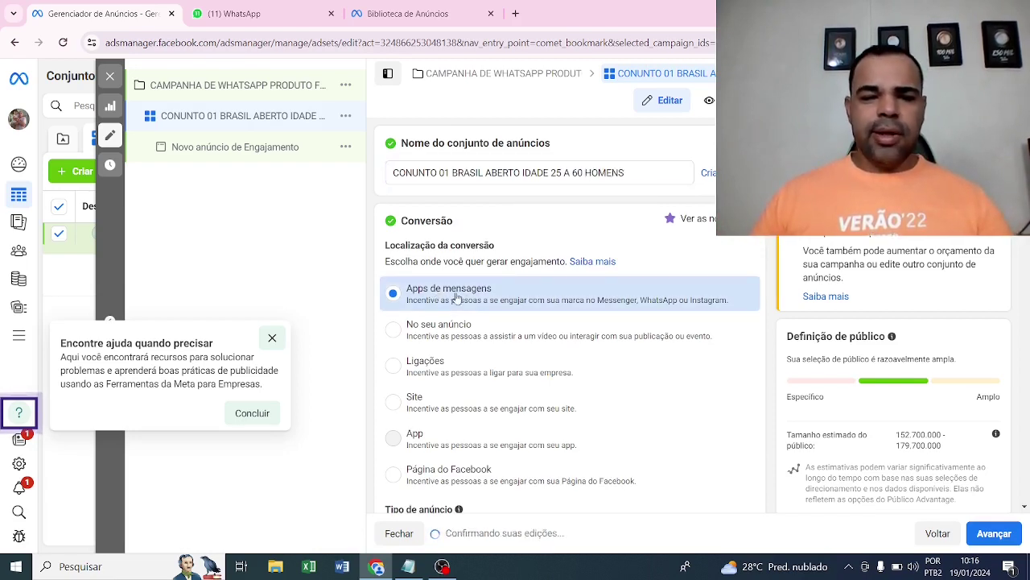
Step: Remove Messenger from the ad set's messaging apps, keeping WhatsApp as the only conversation destination for the Vida Com Saúde page
scroll(456, 299, down, 5)
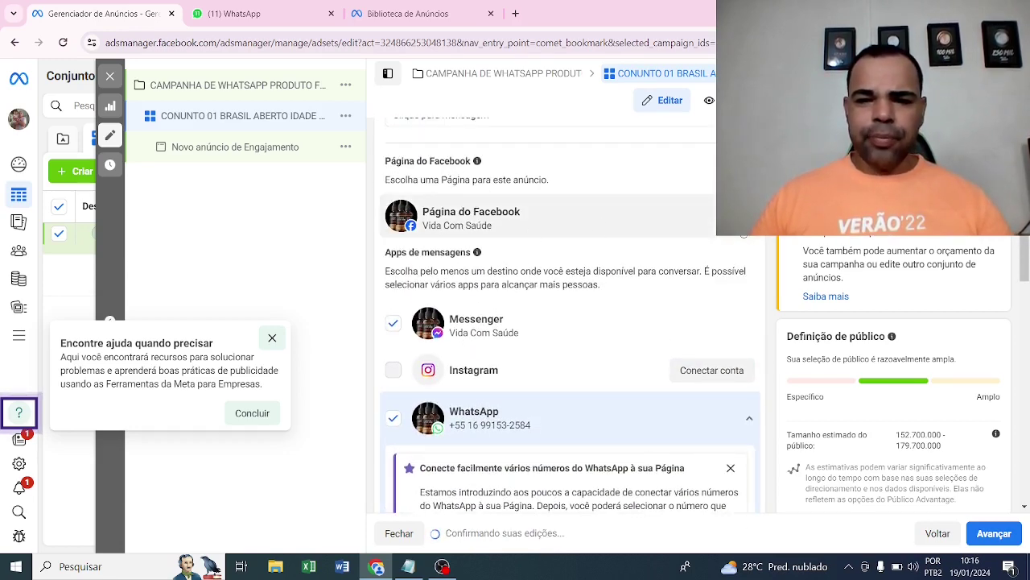
click(544, 217)
click(363, 258)
scroll(554, 271, down, 2)
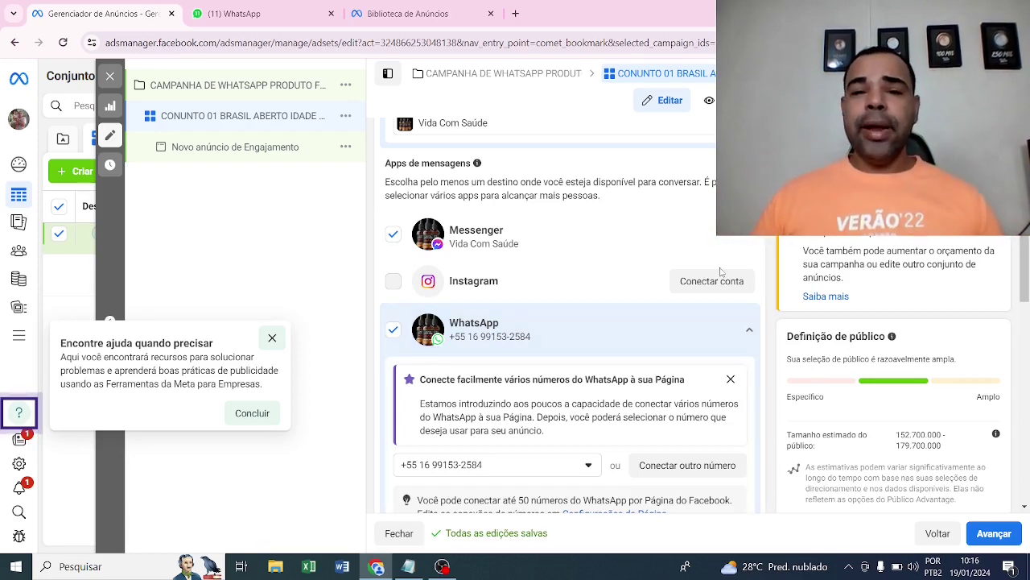
click(392, 234)
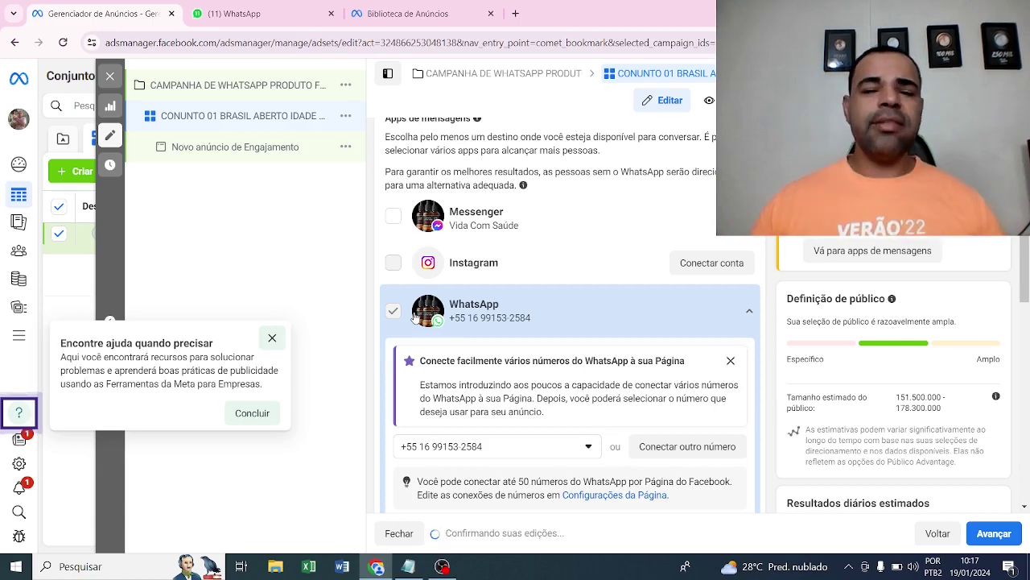
Step: Schedule the ad set to start on 20/1/2024 at 05:30
scroll(518, 321, down, 10)
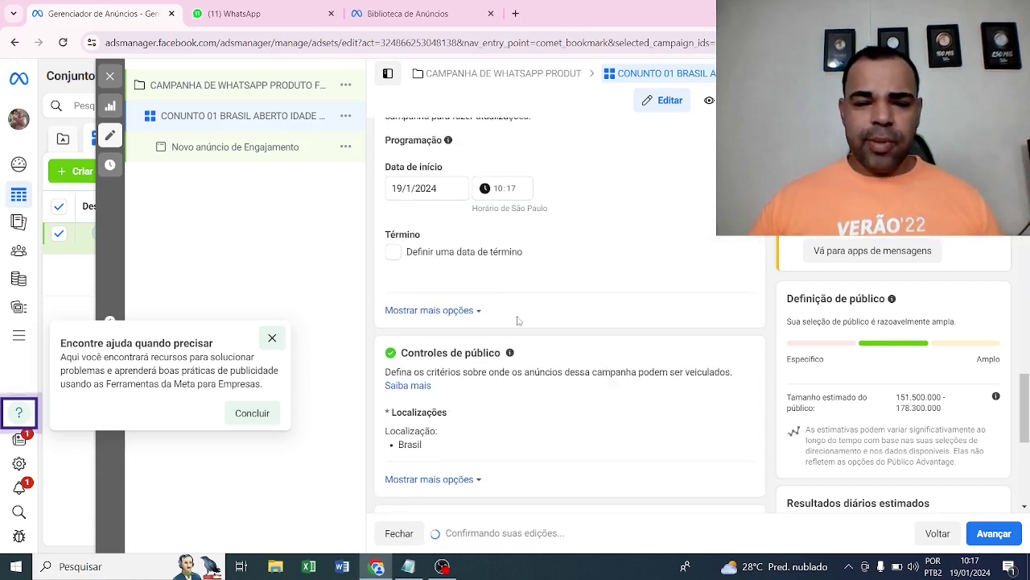
click(446, 190)
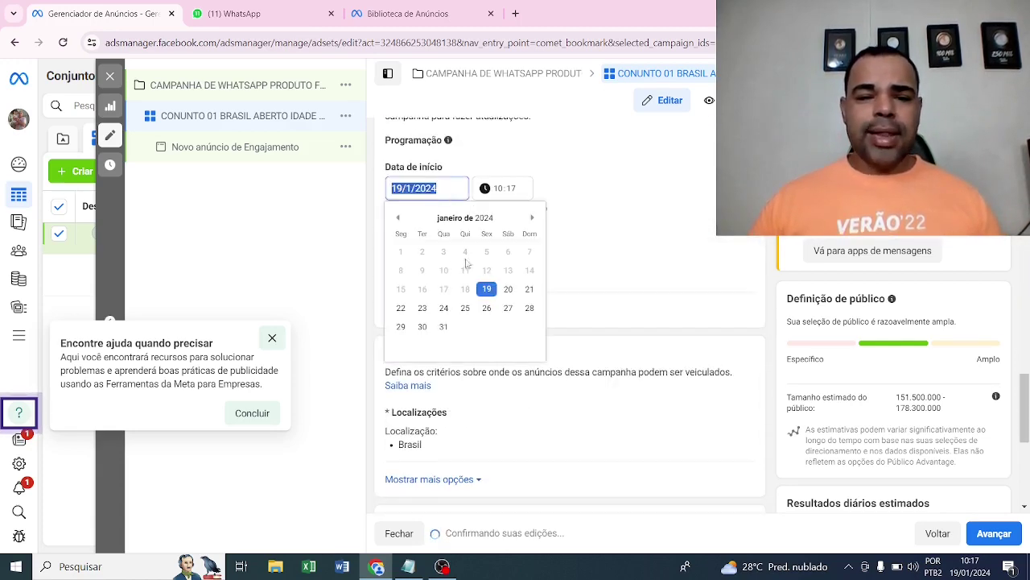
click(506, 290)
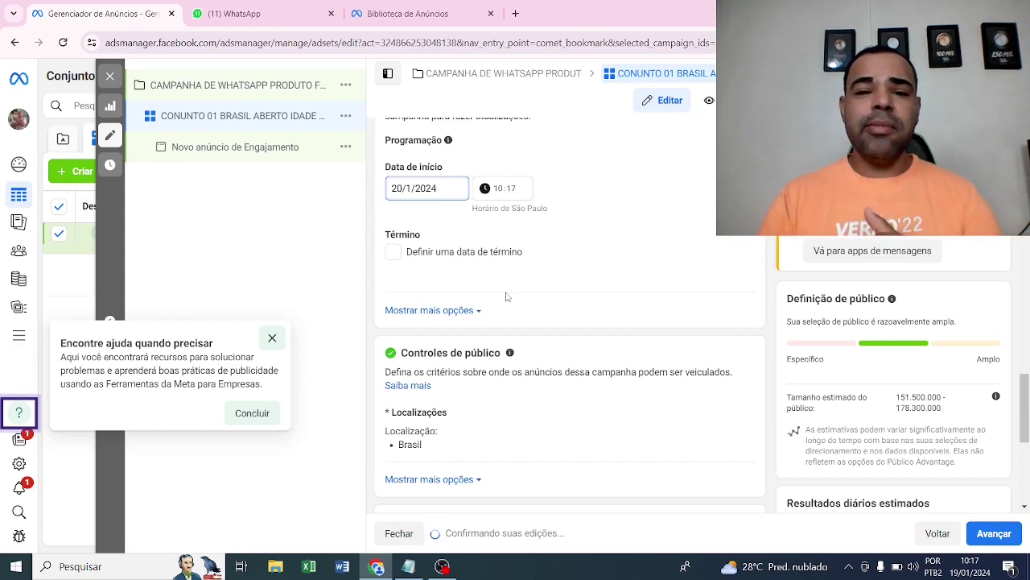
click(499, 190)
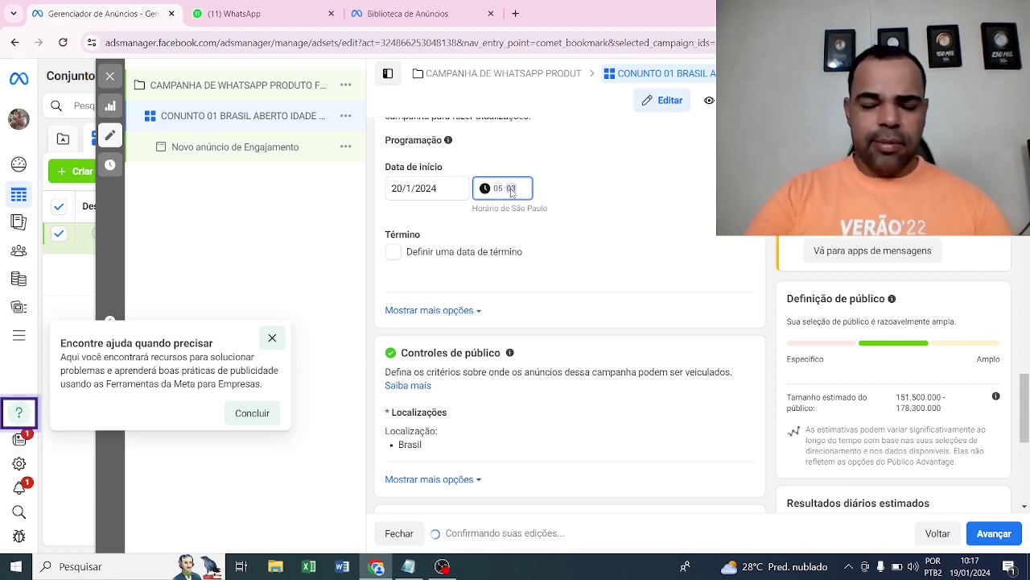
text(0)
click(295, 245)
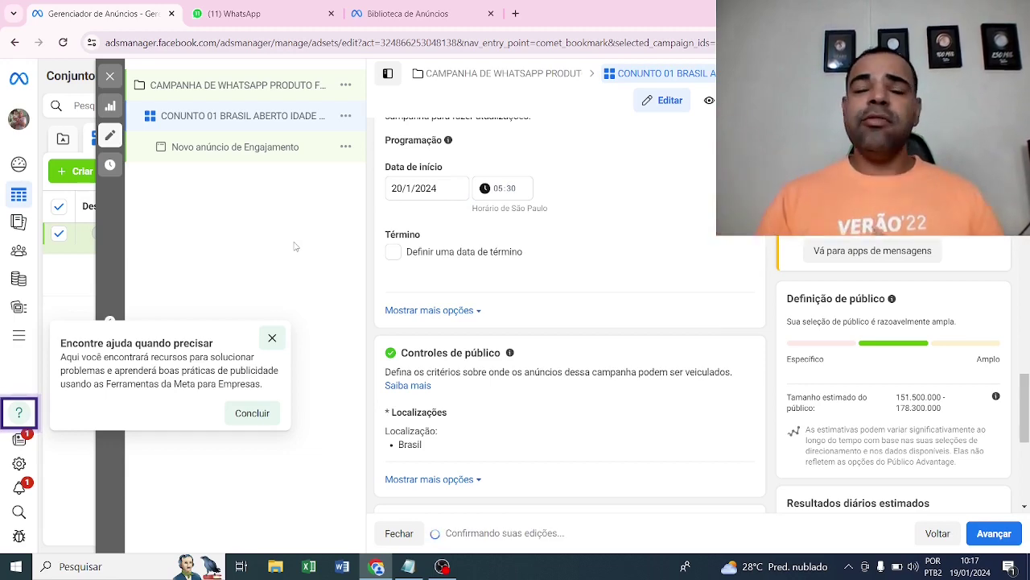
Step: Add an Advantage+ audience suggestion for men aged 25 to 60
scroll(587, 358, down, 4)
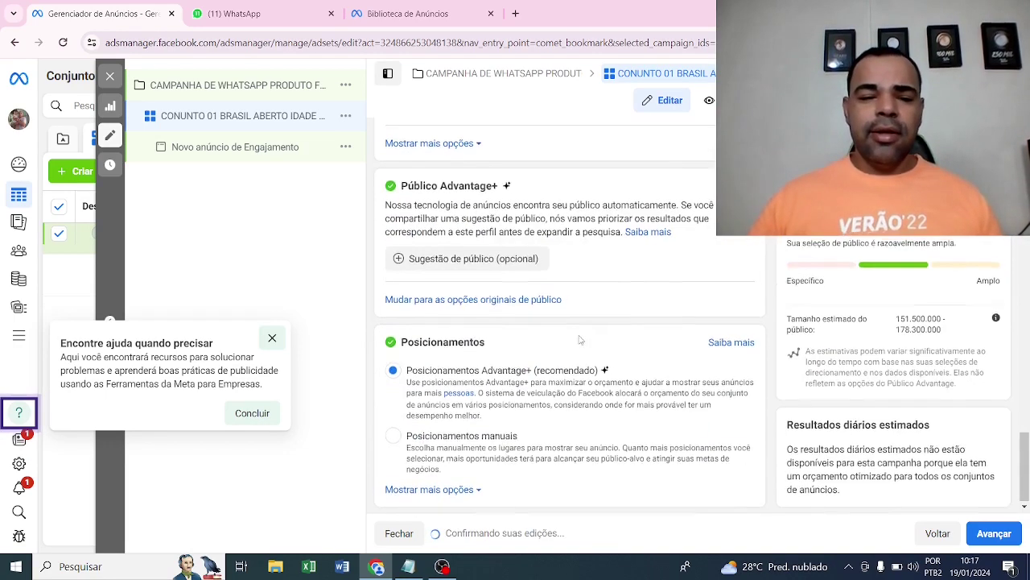
click(439, 264)
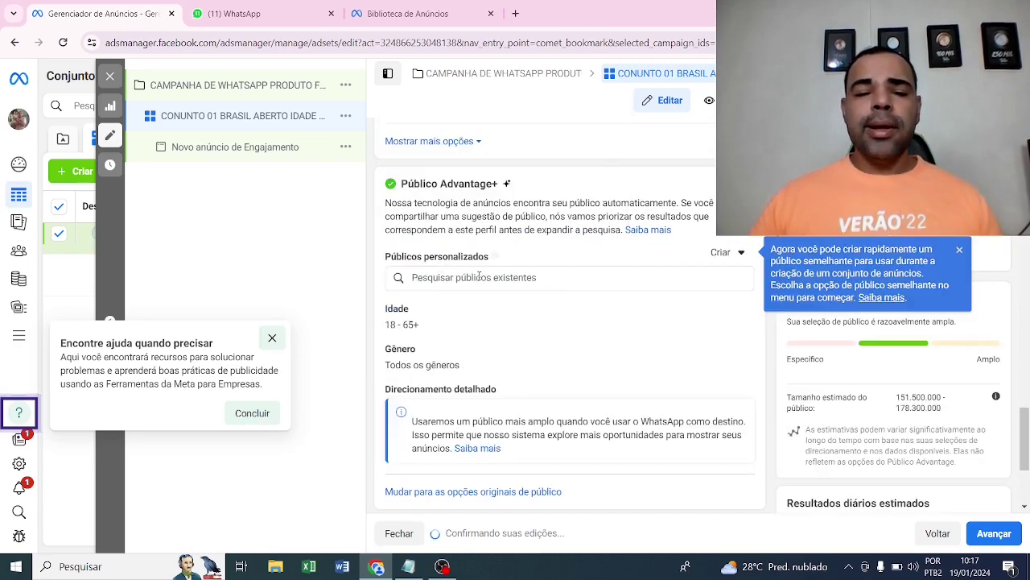
scroll(479, 276, down, 2)
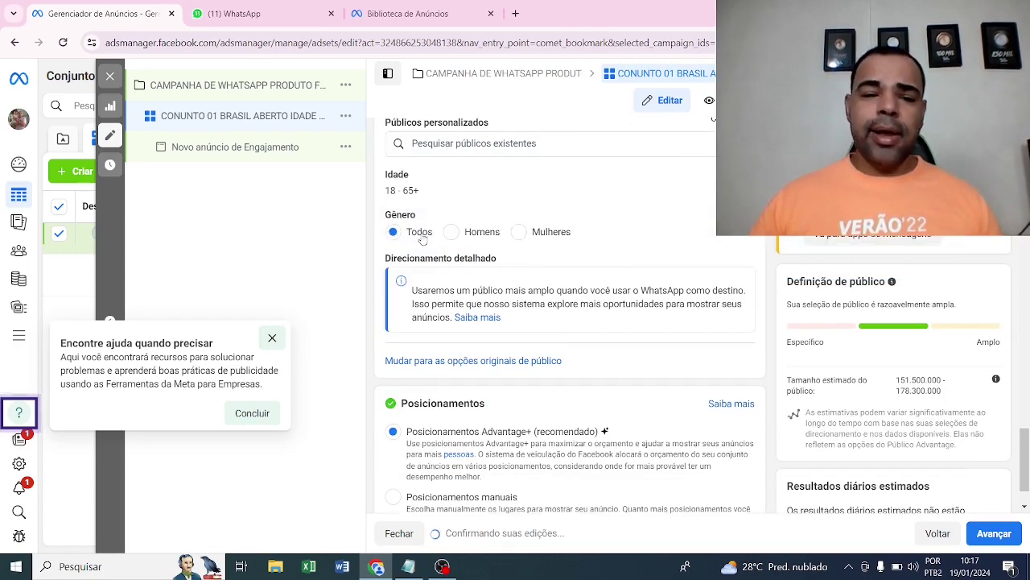
click(713, 175)
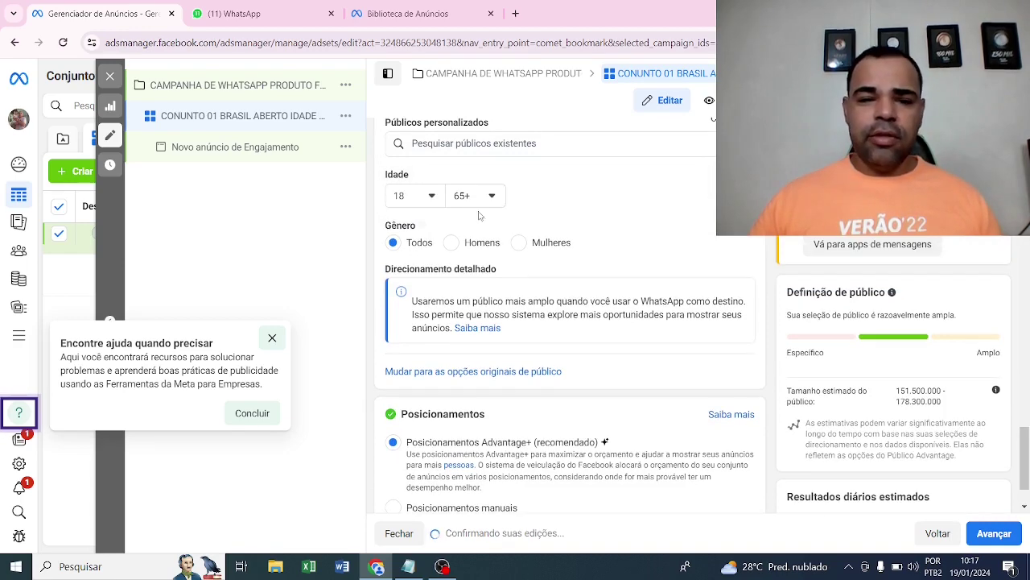
click(437, 200)
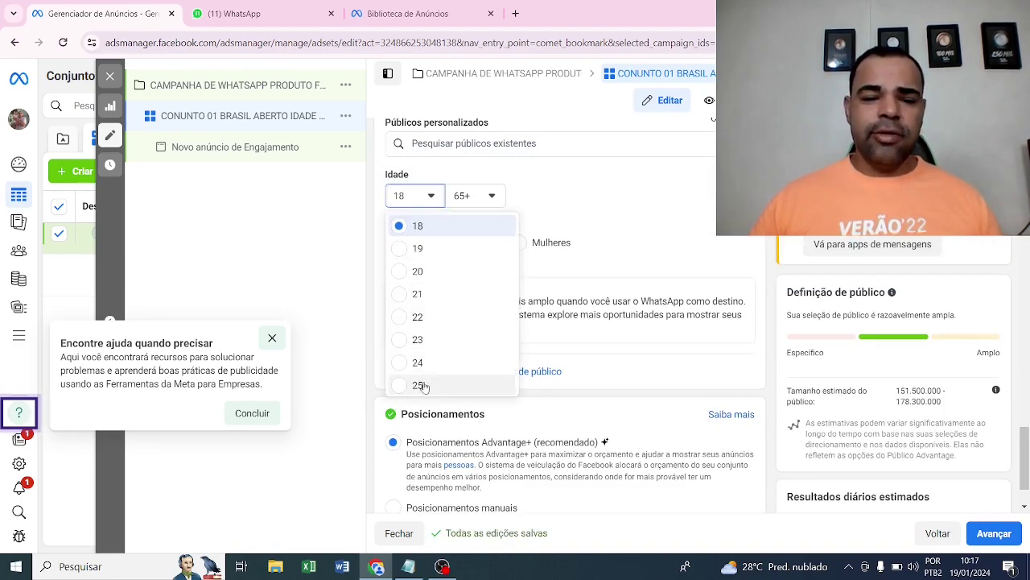
click(472, 202)
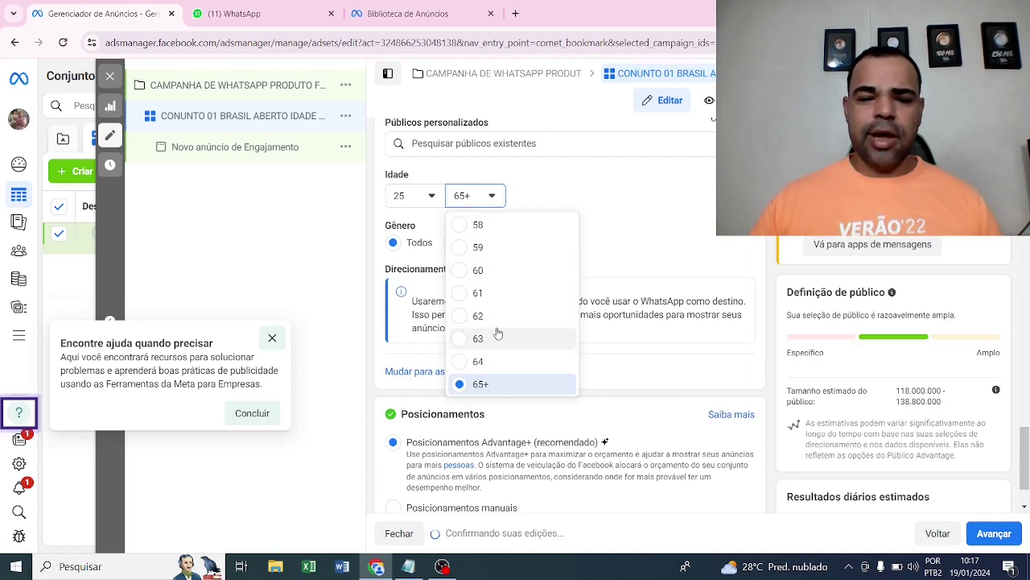
click(483, 270)
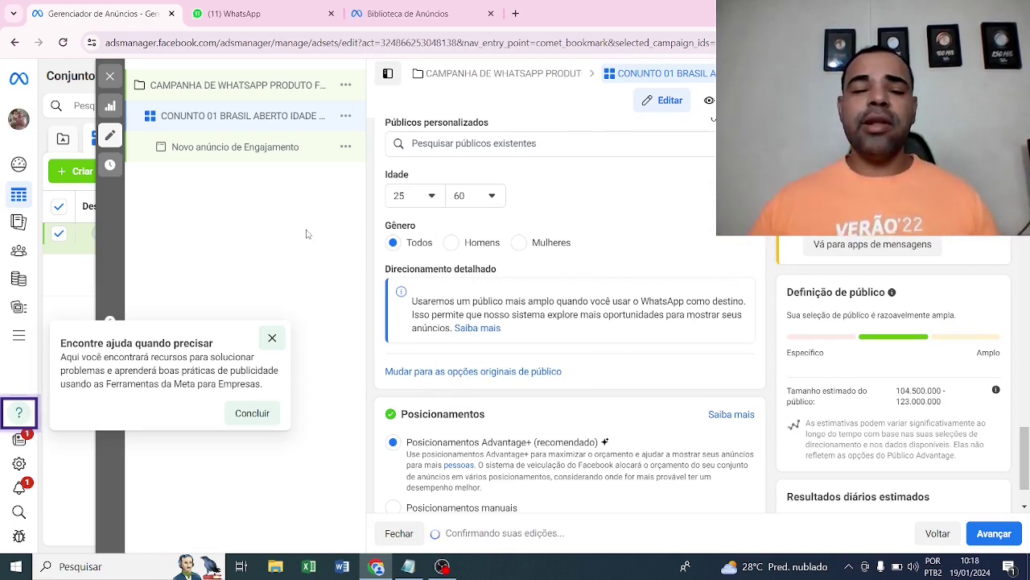
click(453, 243)
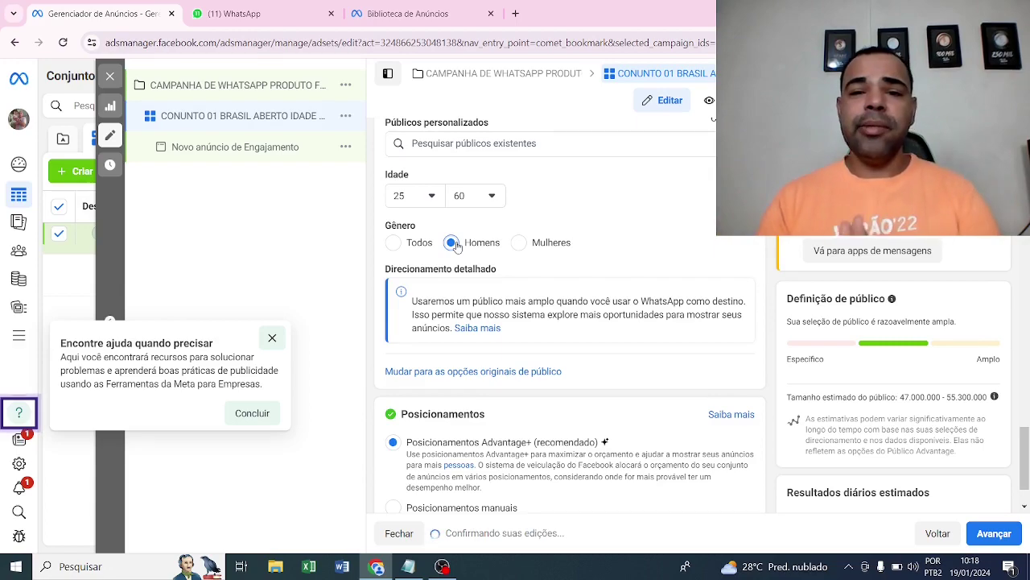
Step: Look through the customer conversations in the WhatsApp Web chat list and return to the ad set in Ads Manager
click(234, 13)
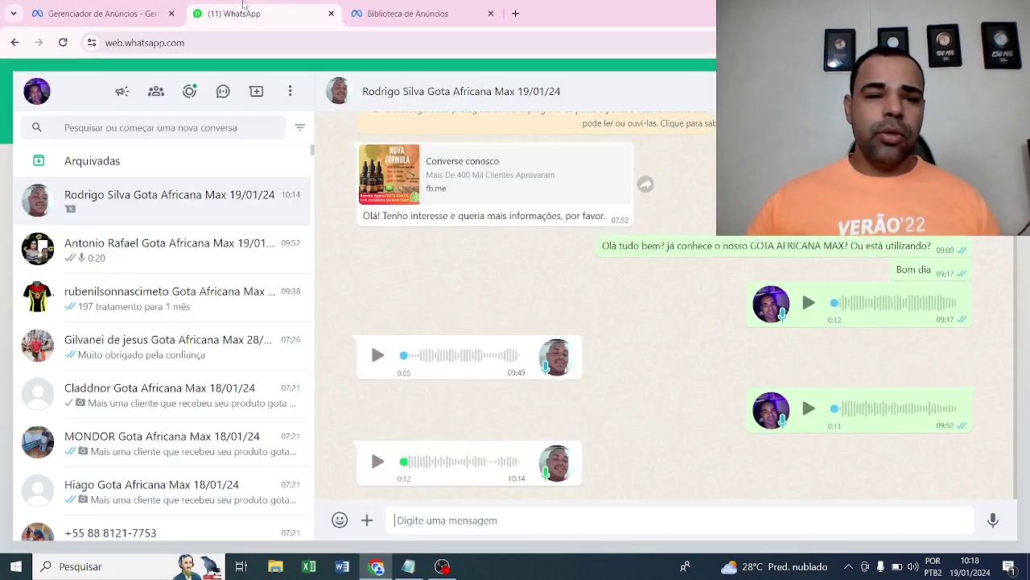
scroll(141, 193, down, 10)
scroll(139, 212, down, 15)
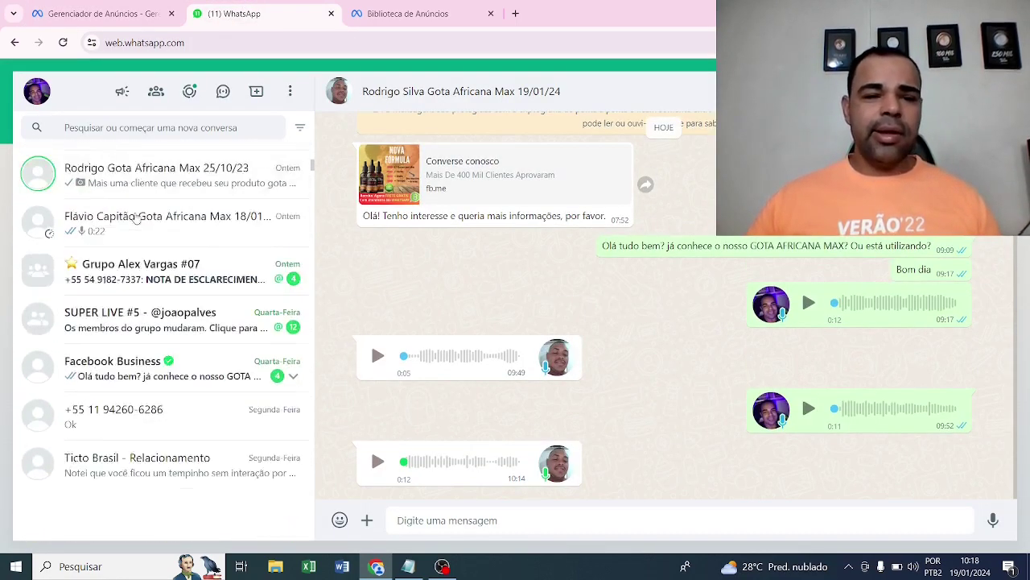
scroll(137, 275, down, 15)
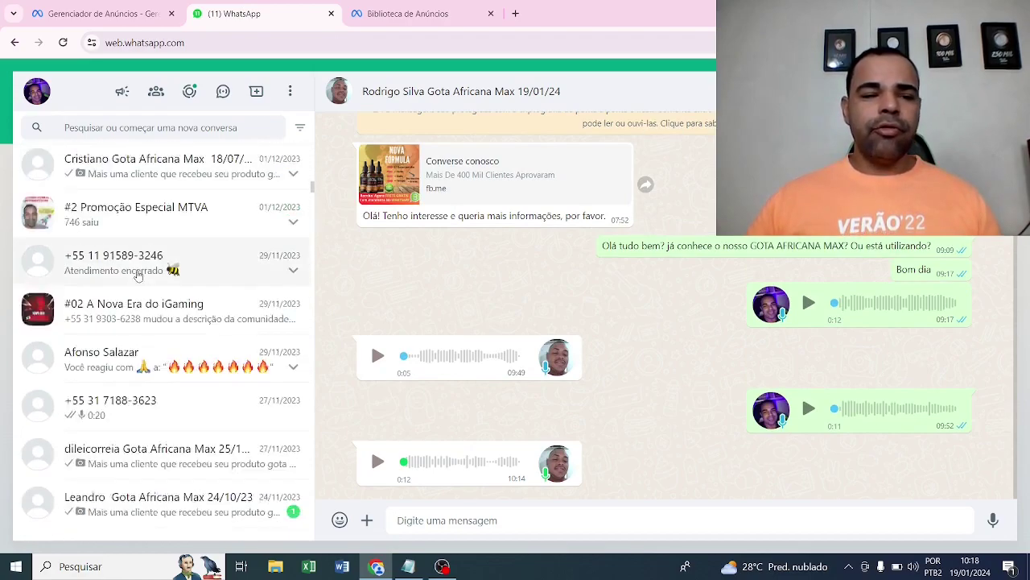
scroll(137, 278, down, 15)
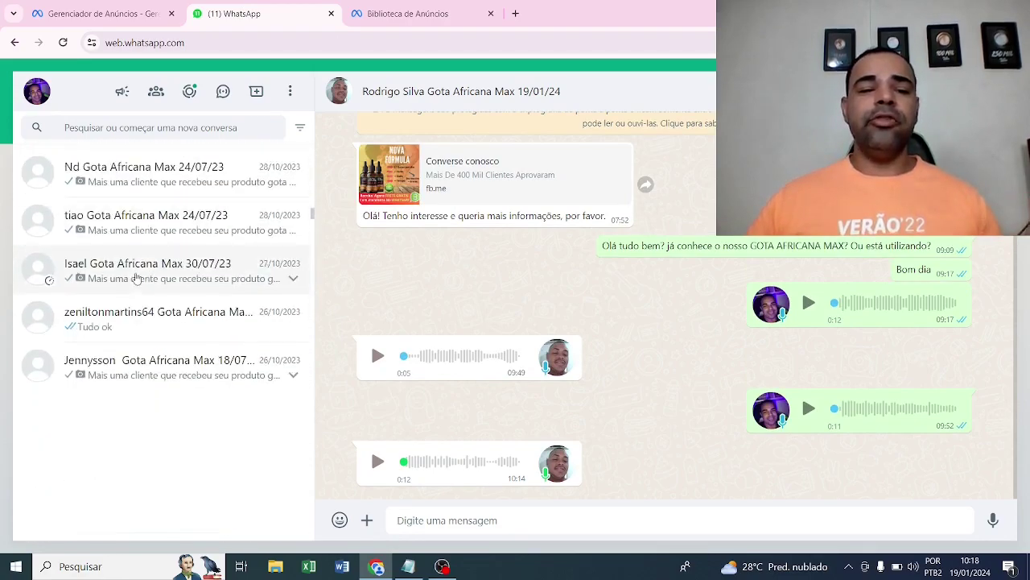
scroll(139, 275, down, 10)
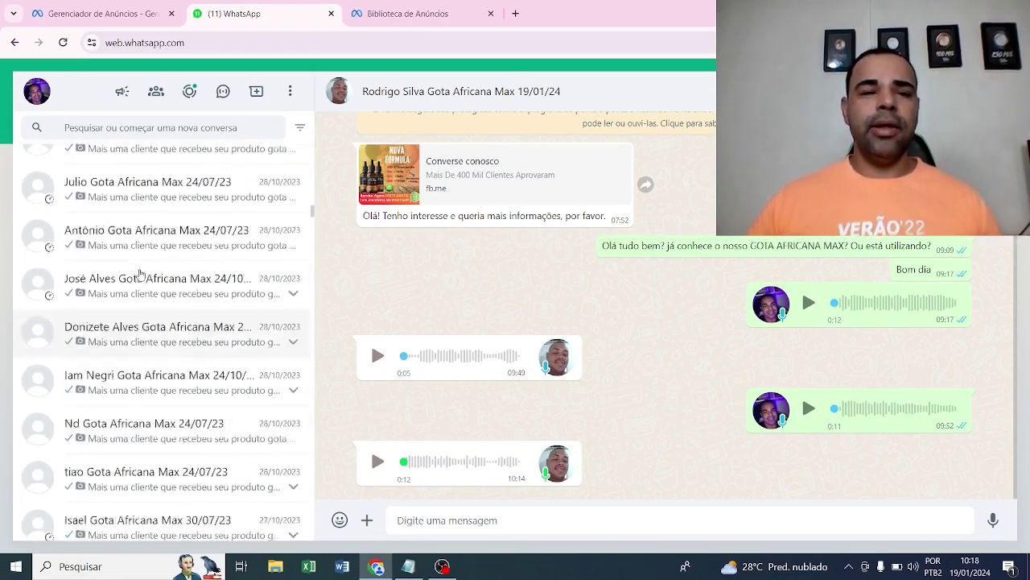
click(101, 14)
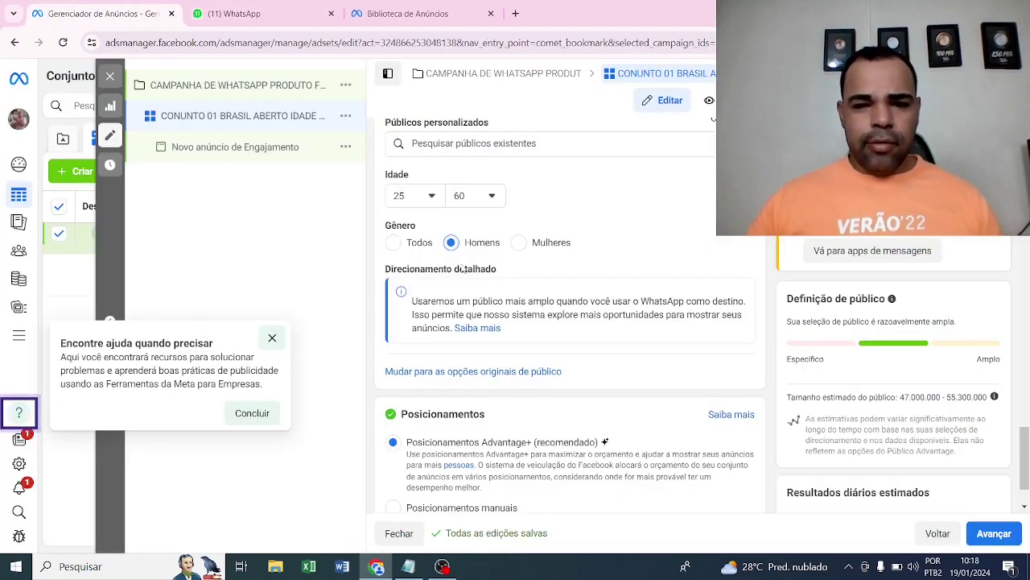
Step: Dismiss the help pop-up, keep Advantage+ placements and advance to the ad level
scroll(433, 404, down, 2)
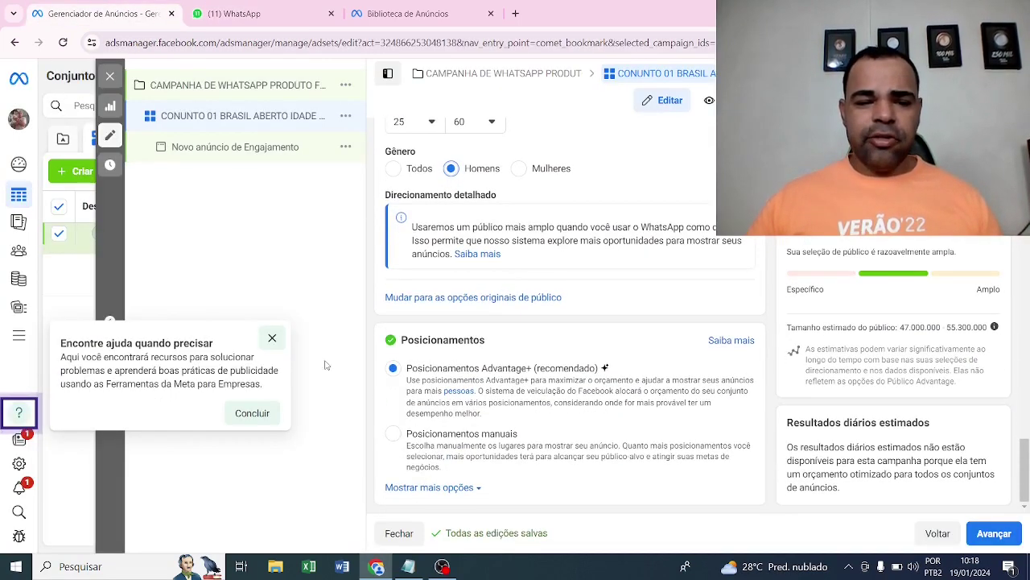
click(272, 338)
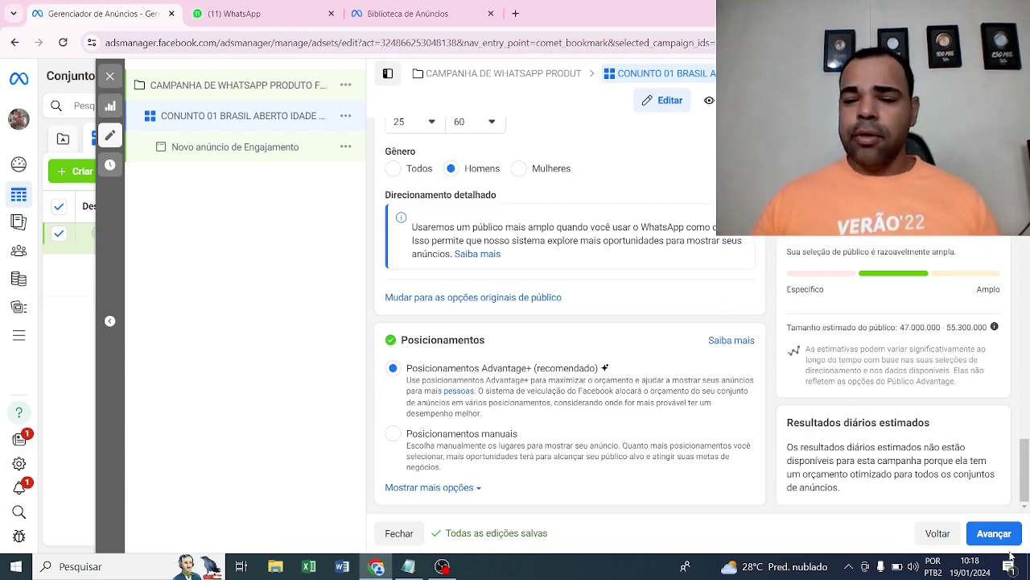
scroll(773, 338, up, 3)
scroll(598, 286, down, 3)
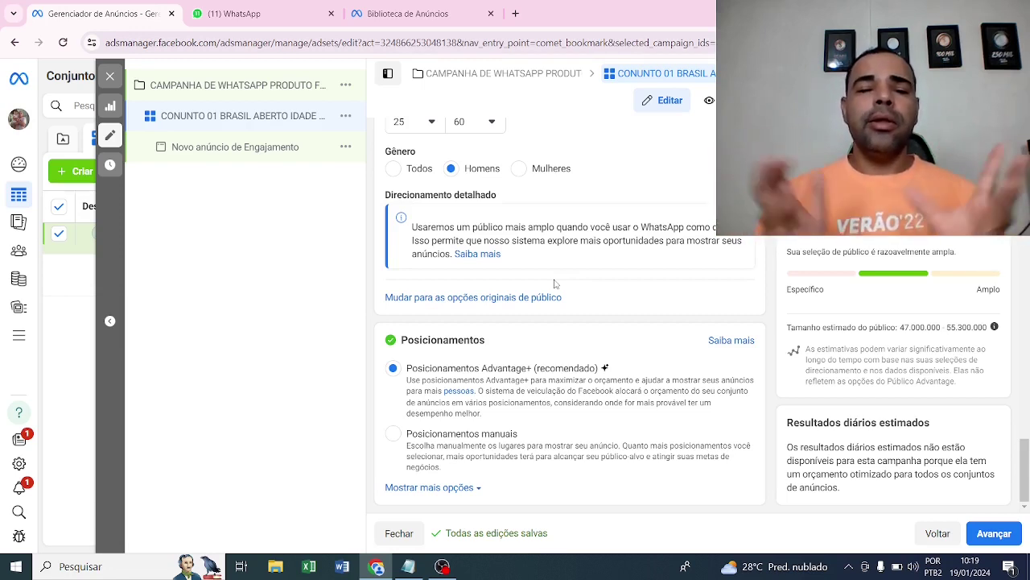
click(992, 534)
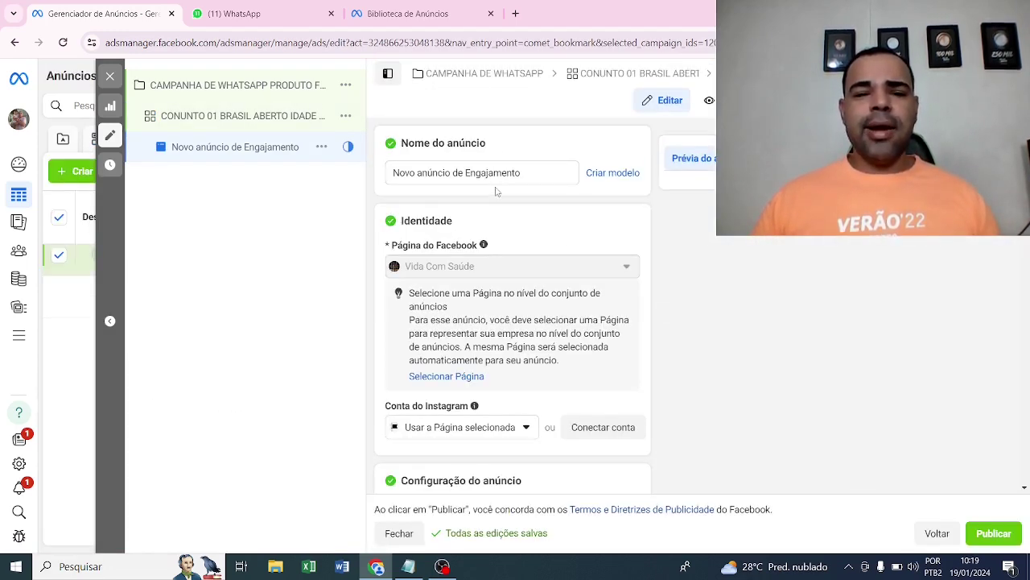
Step: Rename the engagement ad as "ADS -1"
click(527, 171)
key(ctrl+shift+Left)
key(ctrl+shift+Left)
key(ctrl+shift+Left)
key(ctrl+shift+Left)
text(A)
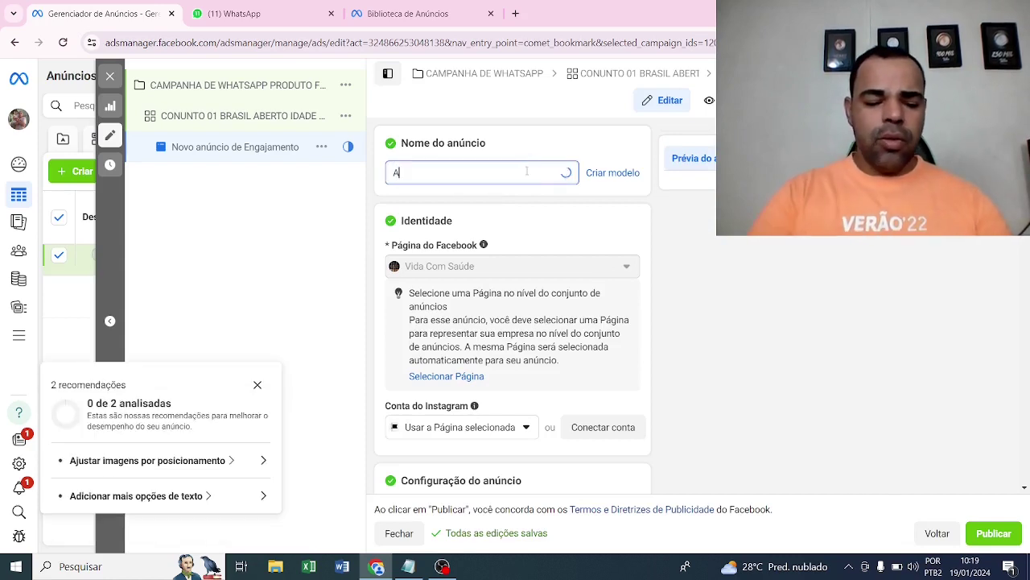
text(DS 1)
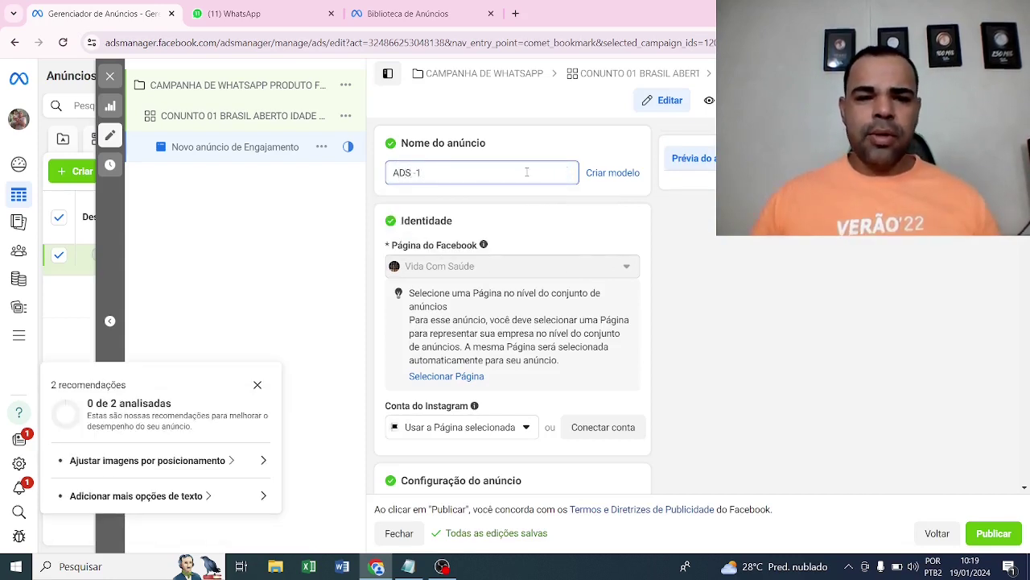
click(277, 252)
Step: Add the purple 600 × 600 "NOVA FÓRMULA" account image as the ad's media, accepting the suggested crops and optimizations
scroll(540, 258, down, 8)
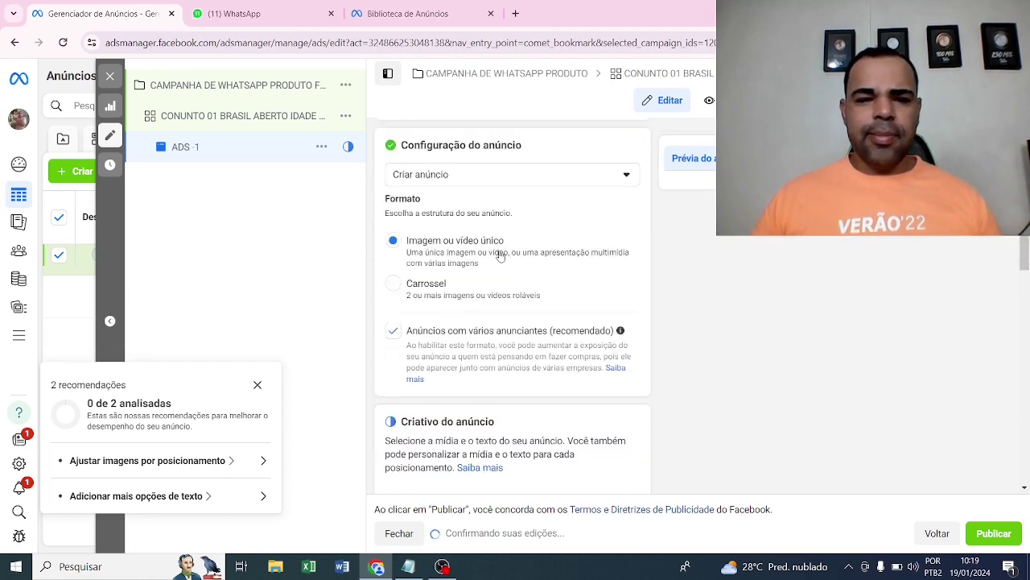
scroll(491, 250, down, 3)
scroll(467, 230, up, 2)
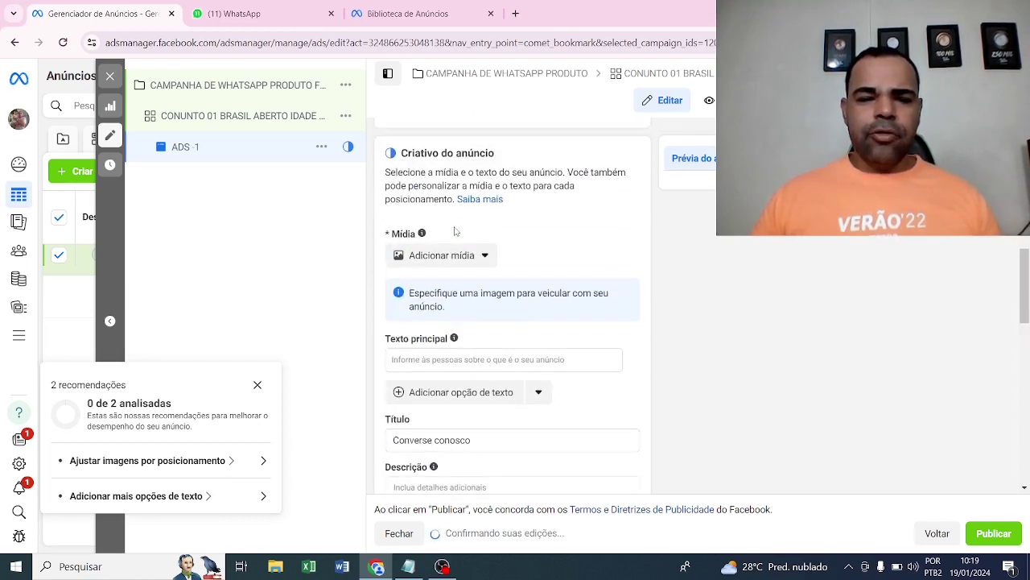
click(442, 253)
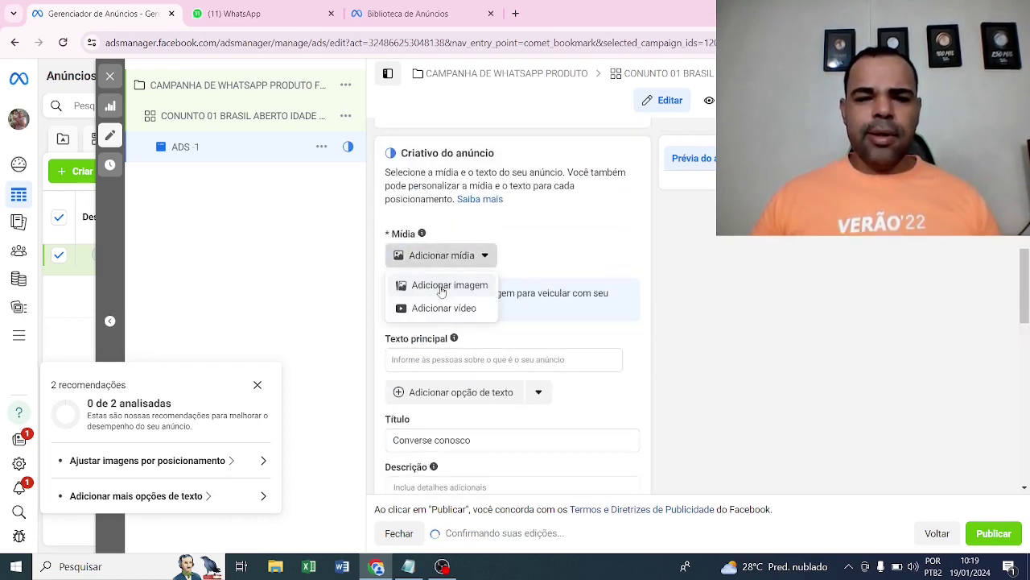
click(446, 286)
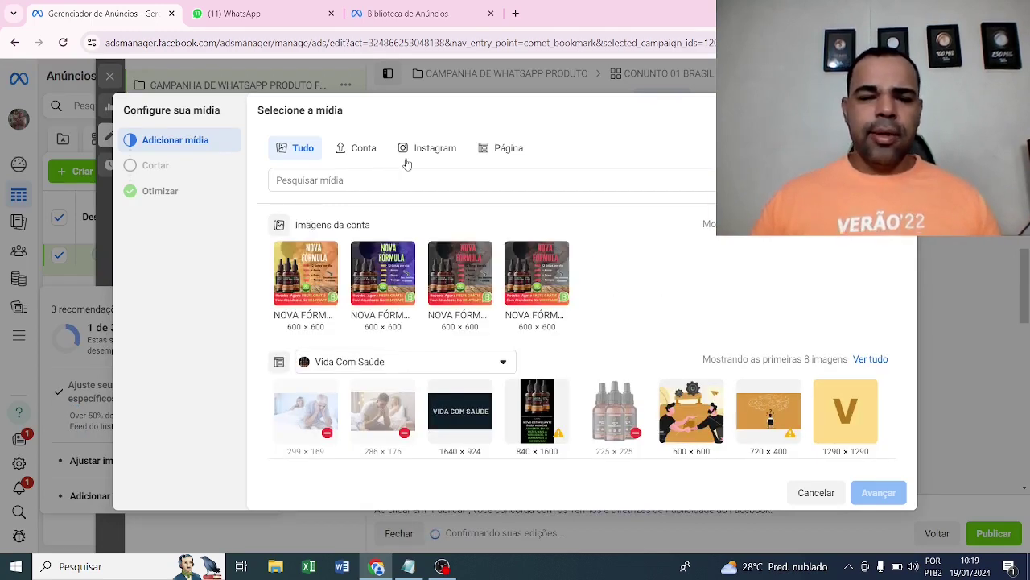
click(397, 286)
click(885, 492)
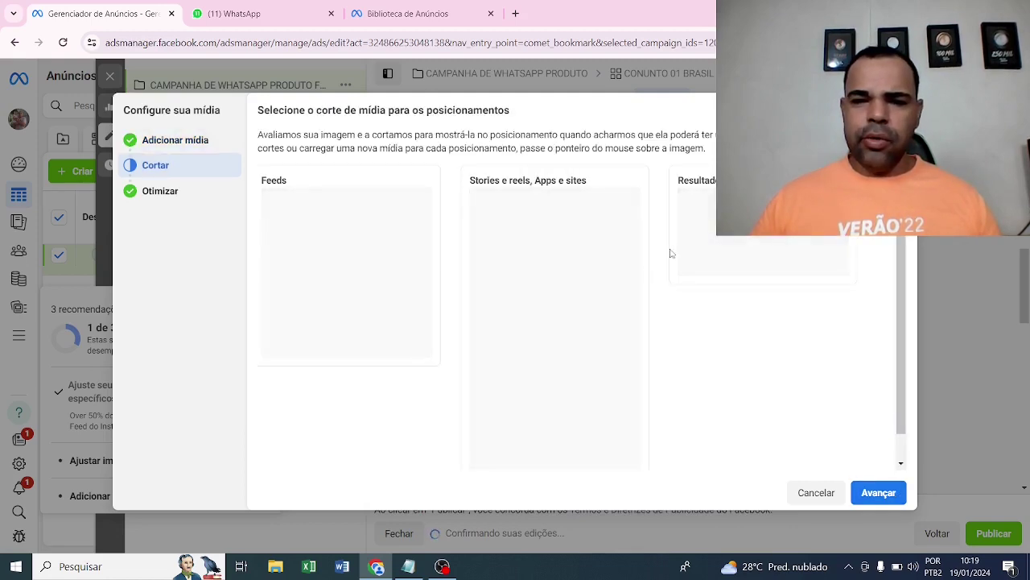
click(878, 492)
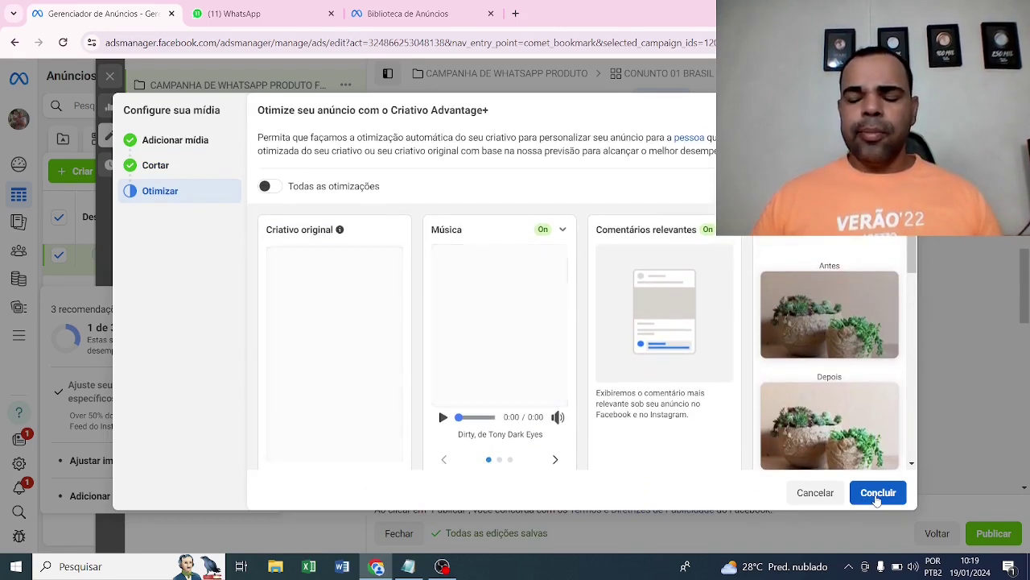
click(876, 493)
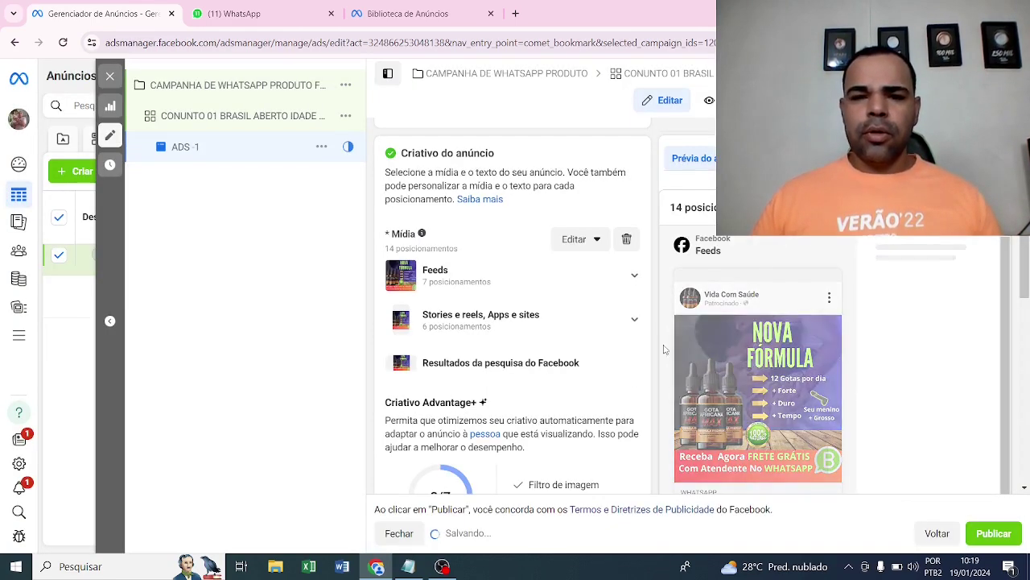
Step: Switch to the Notepad note and copy the ad copy starting "Transforme suas noites com Gota Africana Max!"
scroll(475, 270, down, 5)
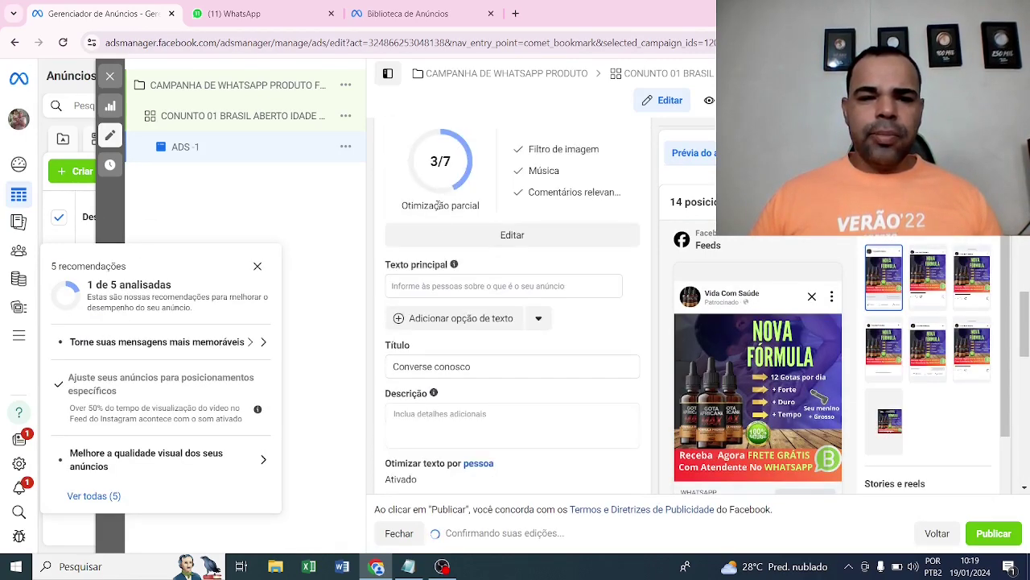
mouse_move(408, 566)
click(409, 503)
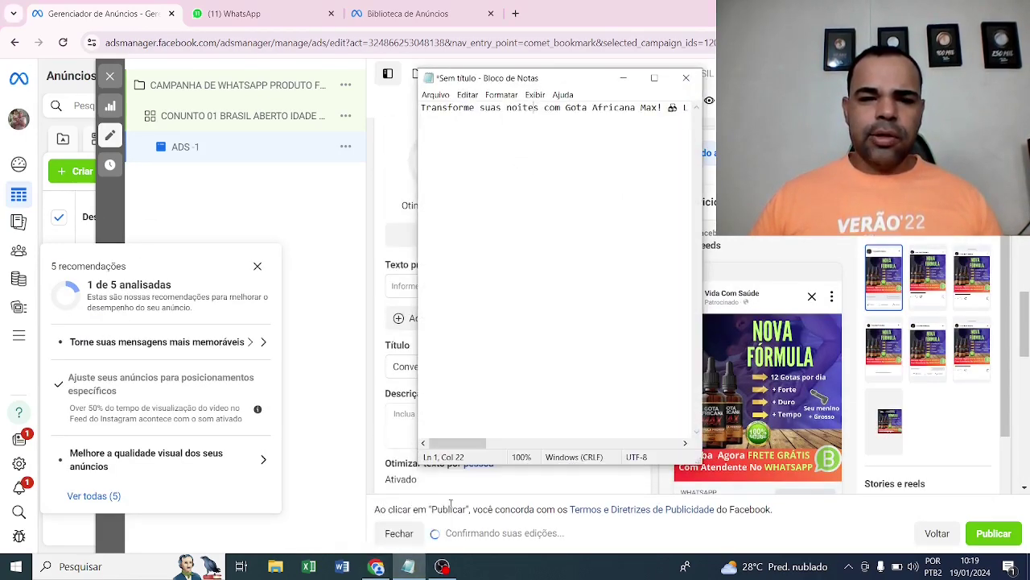
drag(671, 139, 419, 87)
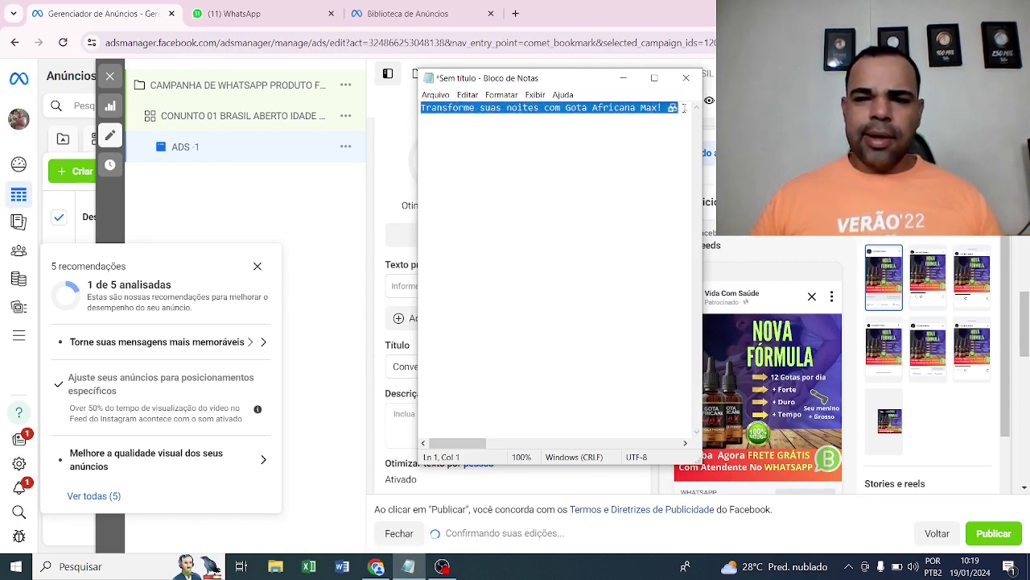
drag(686, 108, 419, 87)
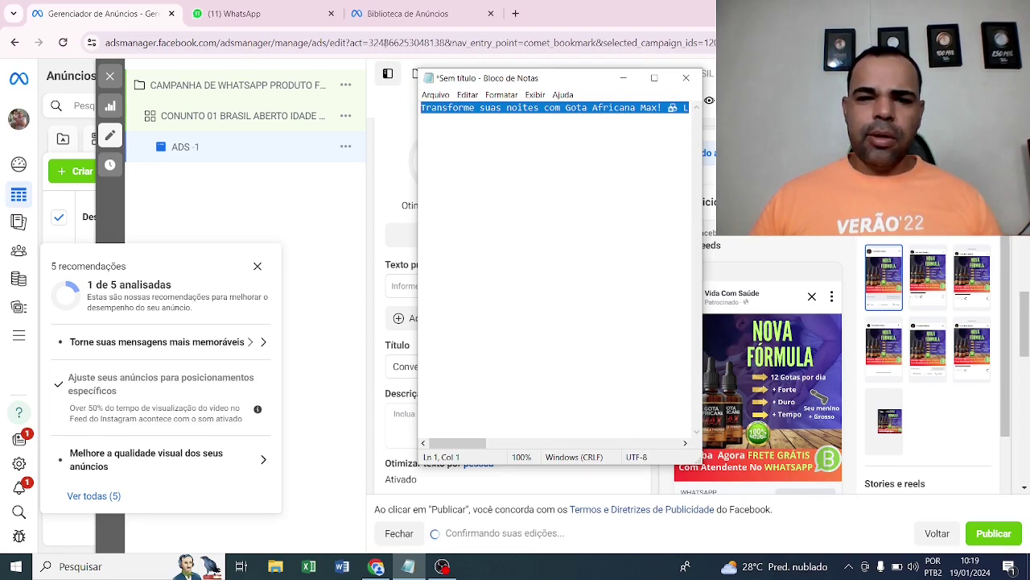
right_click(451, 115)
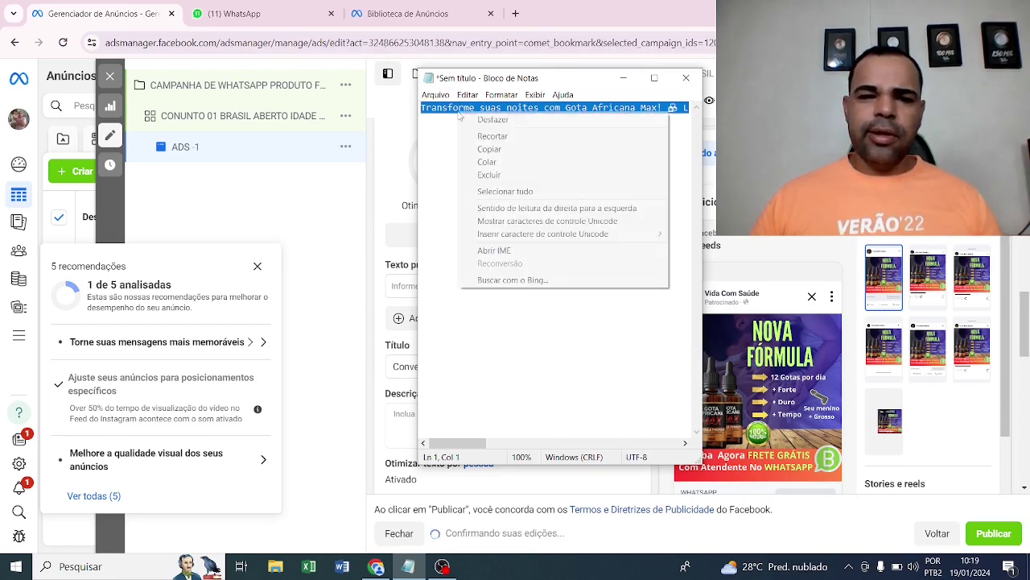
click(488, 150)
Step: Look through the "gota africana max" results in the Meta Ad Library for the ad the copied text comes from
click(391, 162)
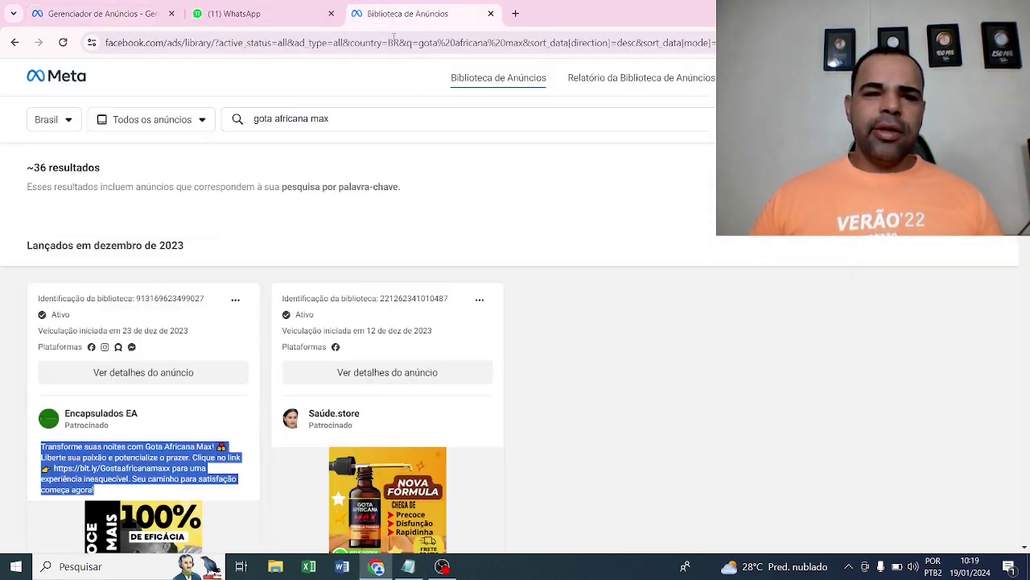
click(406, 14)
scroll(362, 348, down, 4)
scroll(444, 292, up, 2)
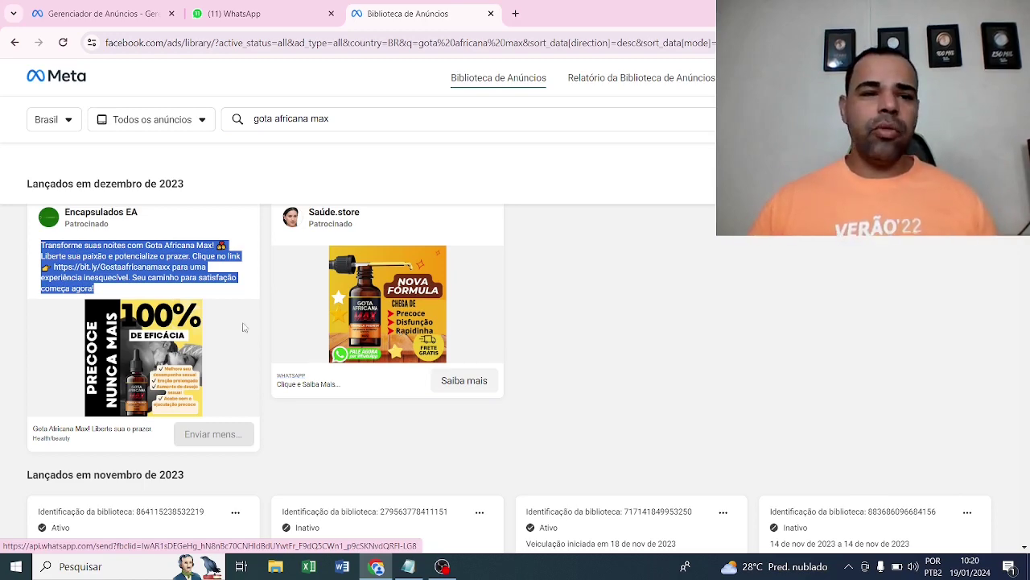
Step: Return to Ads Manager and paste the copied "Transforme suas noites com Gota Africana Max!" line as the ad's primary text
click(97, 13)
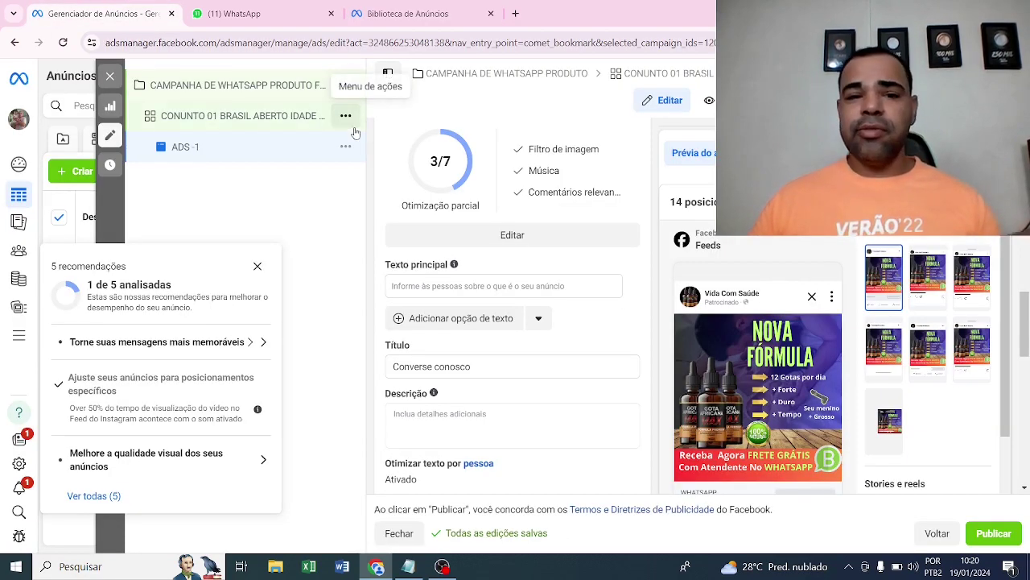
right_click(436, 291)
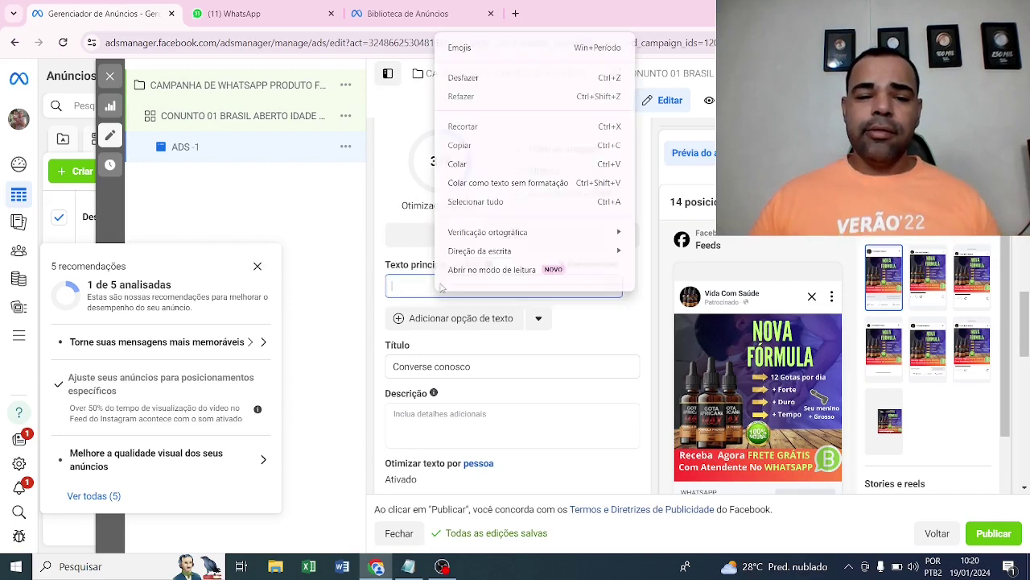
click(457, 164)
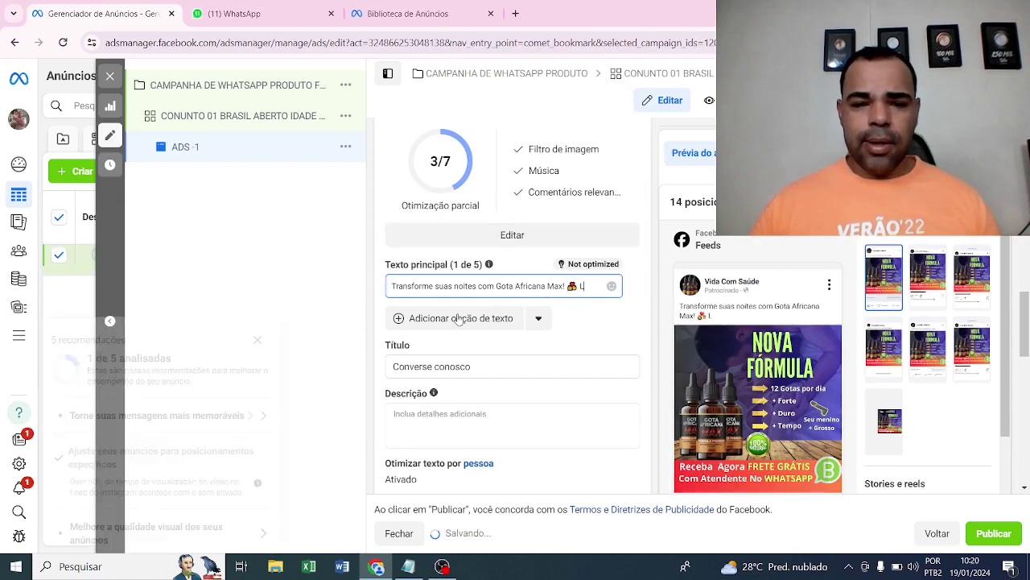
Step: Enter "Mais de 100 mil clientes aprovaram" as the ad's description
scroll(540, 298, down, 2)
scroll(442, 250, up, 4)
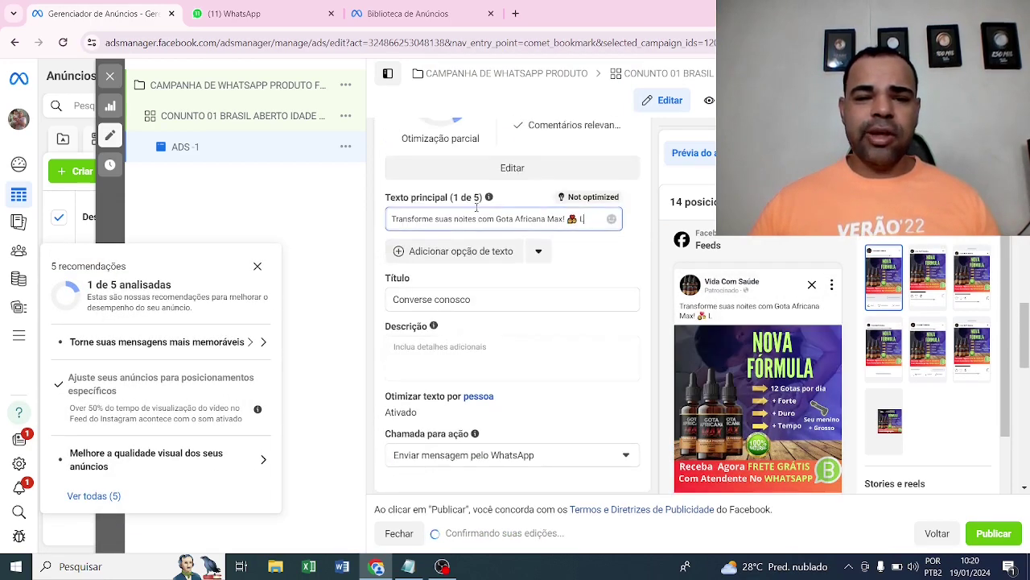
scroll(455, 276, down, 3)
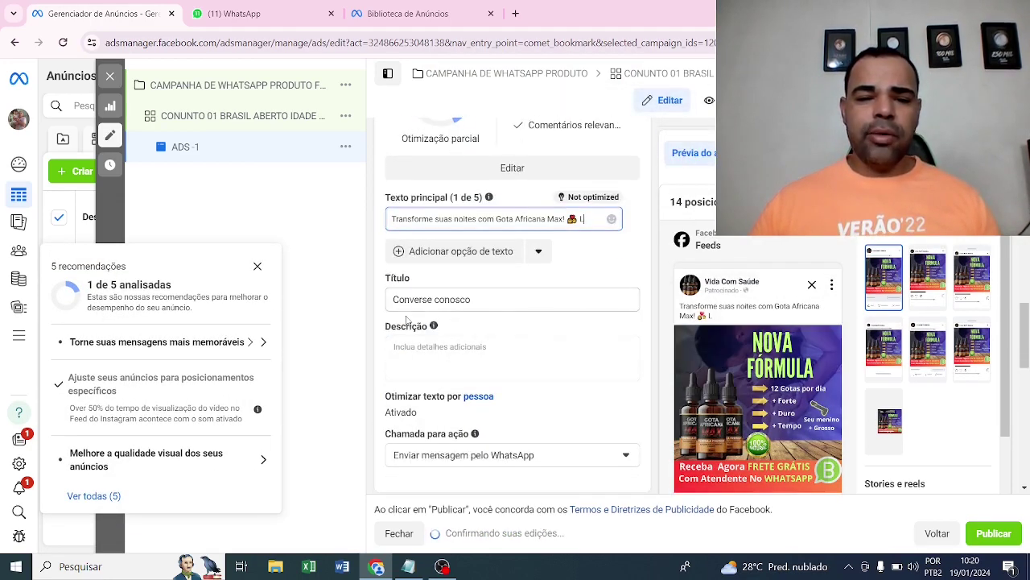
scroll(483, 306, down, 1)
click(452, 294)
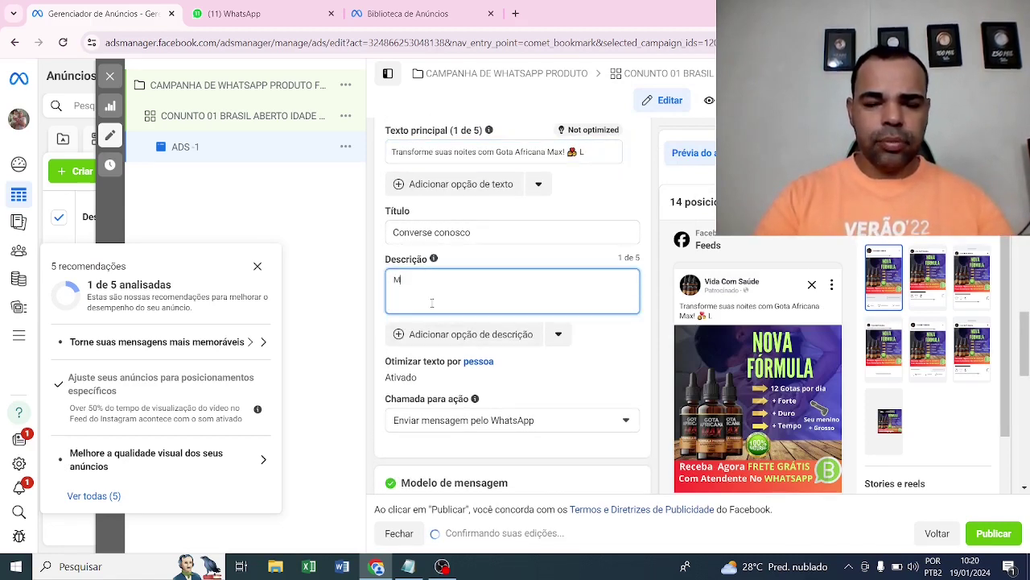
text(Mais de 100 mil clientes aprovaram)
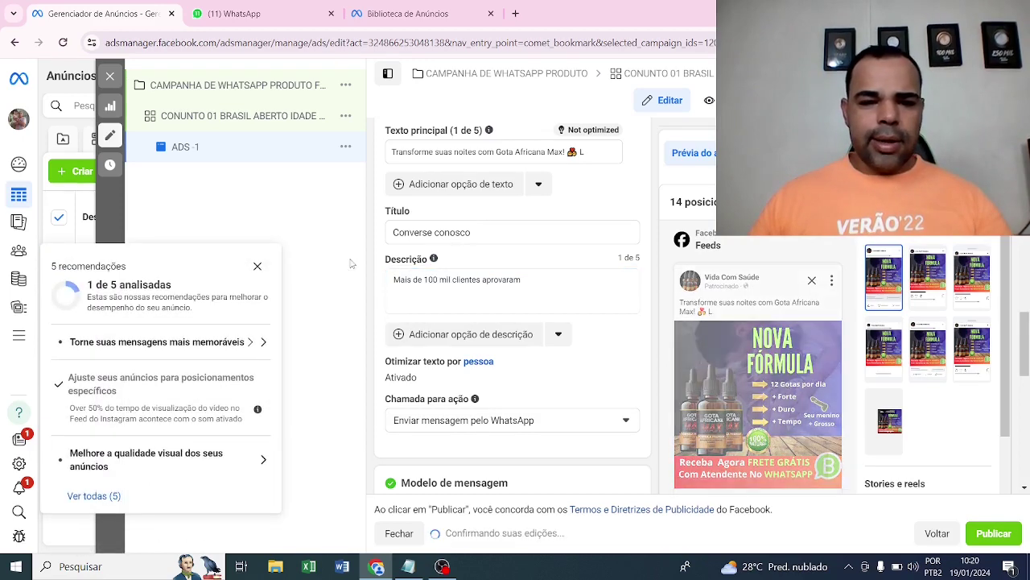
Step: Review the ad's call to action, message template and tracking settings, and dismiss the recommendations pop-up
scroll(404, 298, down, 3)
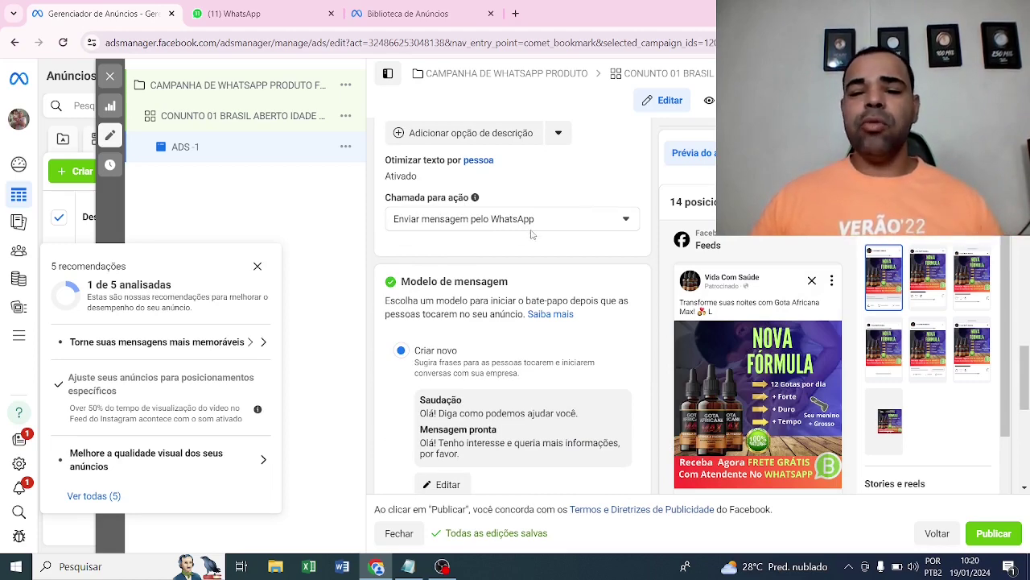
scroll(536, 232, down, 4)
scroll(539, 231, down, 2)
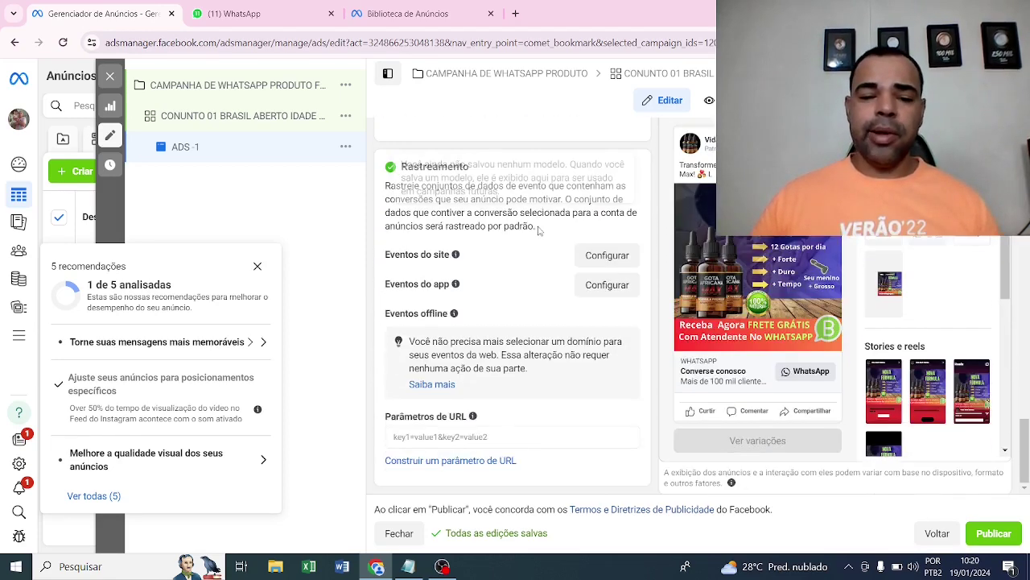
scroll(542, 241, up, 6)
scroll(542, 241, up, 3)
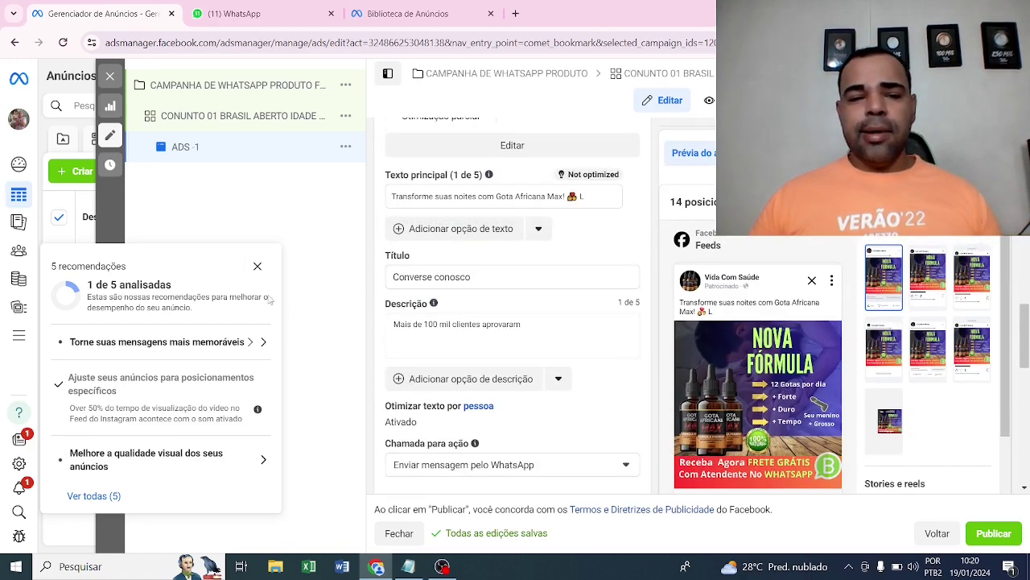
click(257, 270)
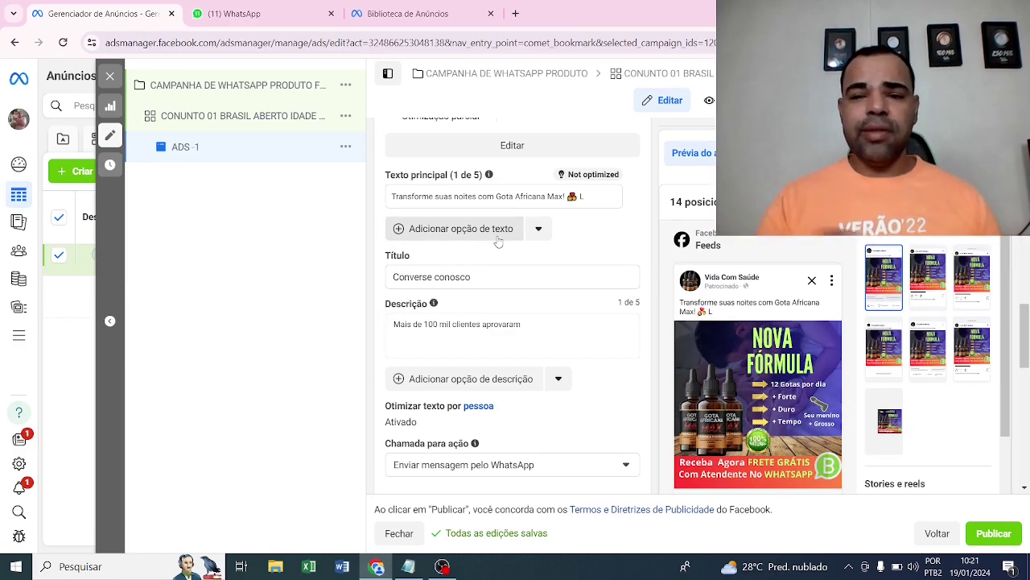
Step: Quickly duplicate the ADS -1 ad and rename the copy as "ADS -2"
scroll(490, 250, up, 3)
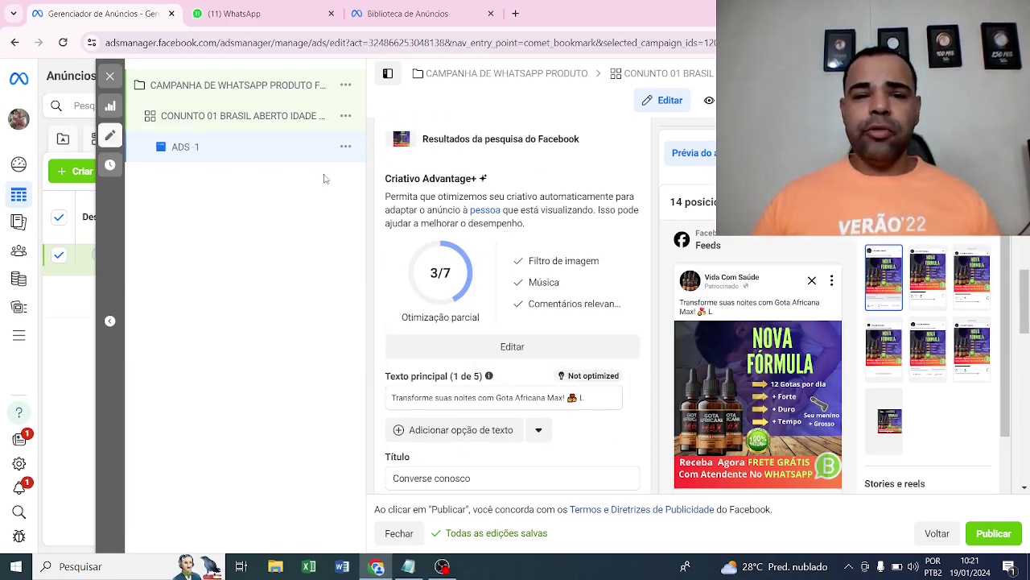
click(345, 147)
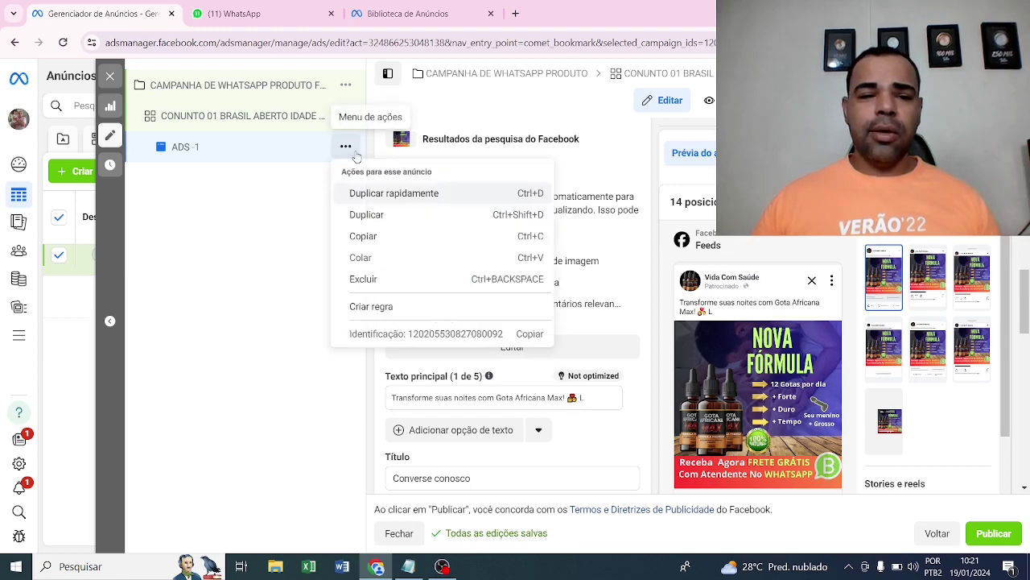
click(385, 194)
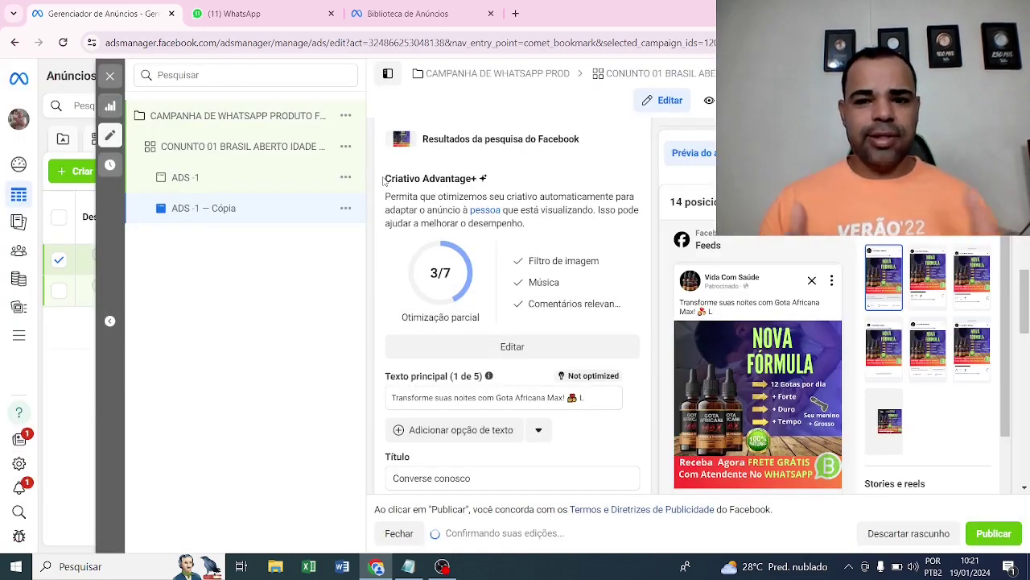
scroll(489, 346, up, 5)
scroll(489, 348, up, 4)
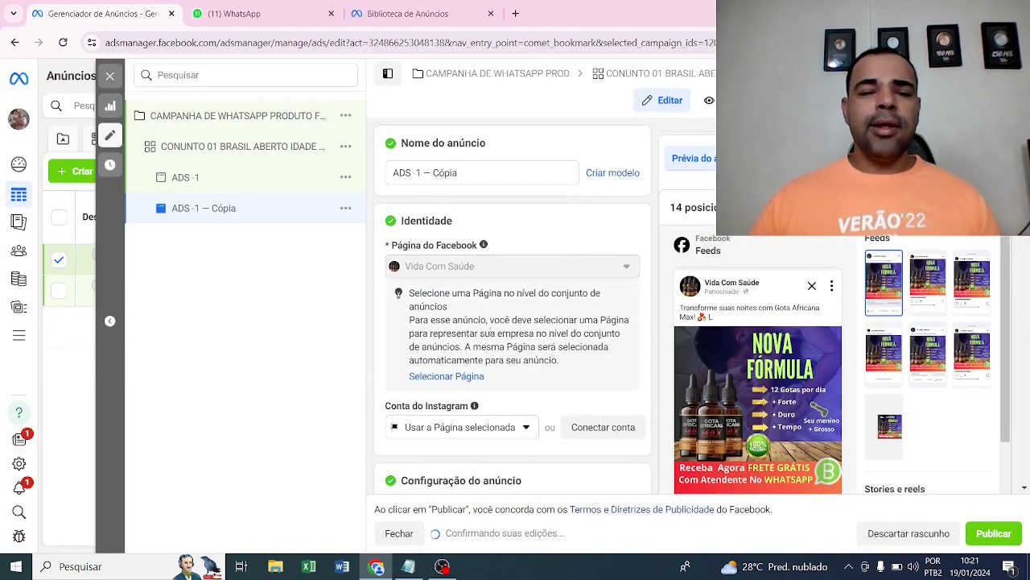
double_click(417, 176)
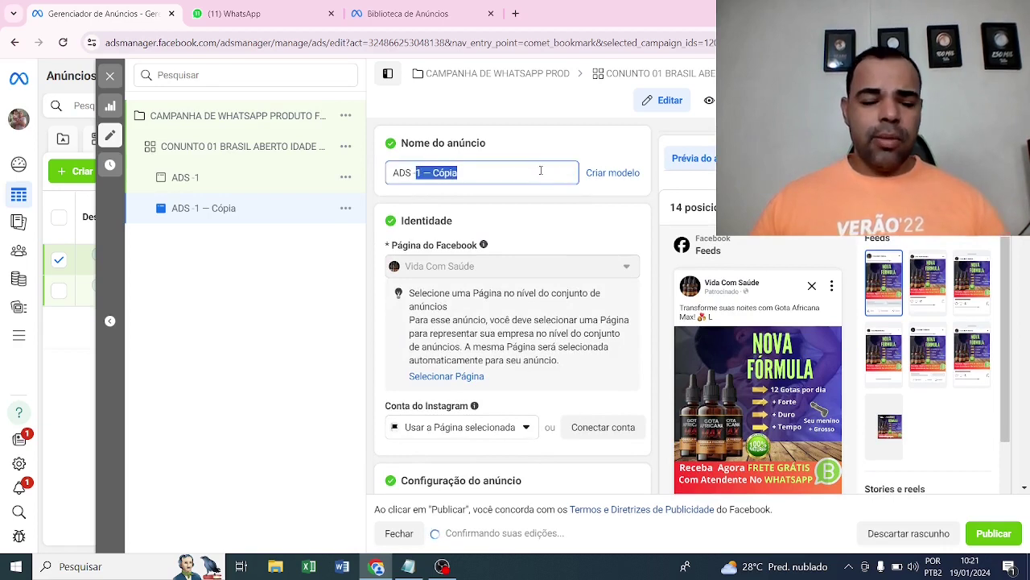
text(2)
click(337, 272)
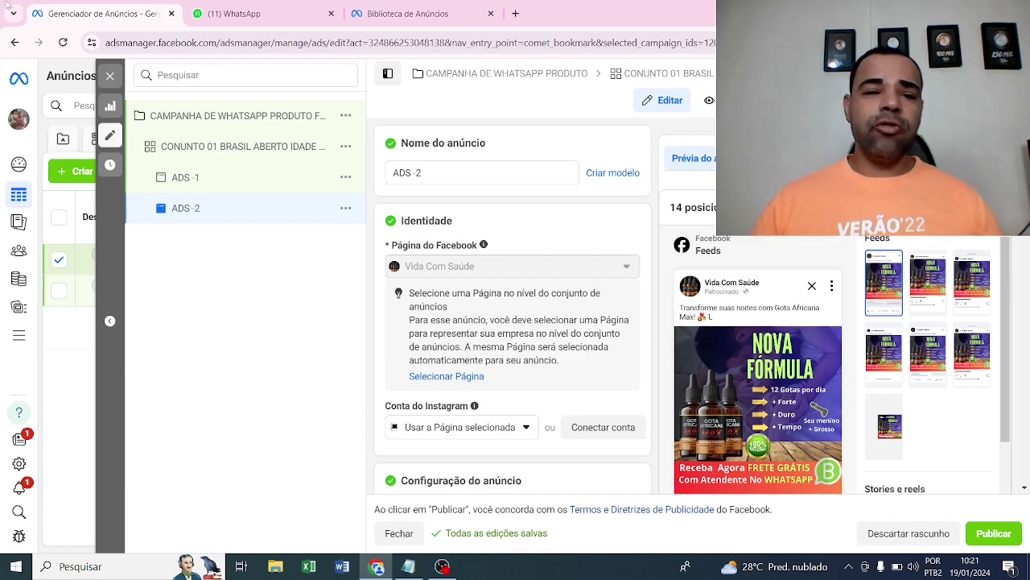
Step: Examine the ad card at the start of the open customer conversation in WhatsApp Web, and return to Ads Manager
click(242, 13)
scroll(372, 222, up, 1)
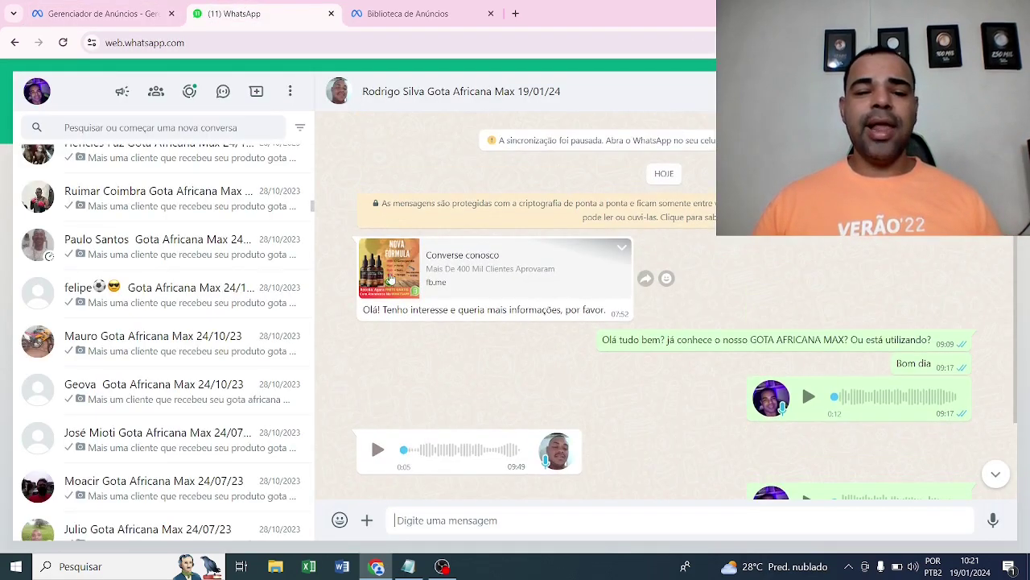
scroll(389, 277, down, 1)
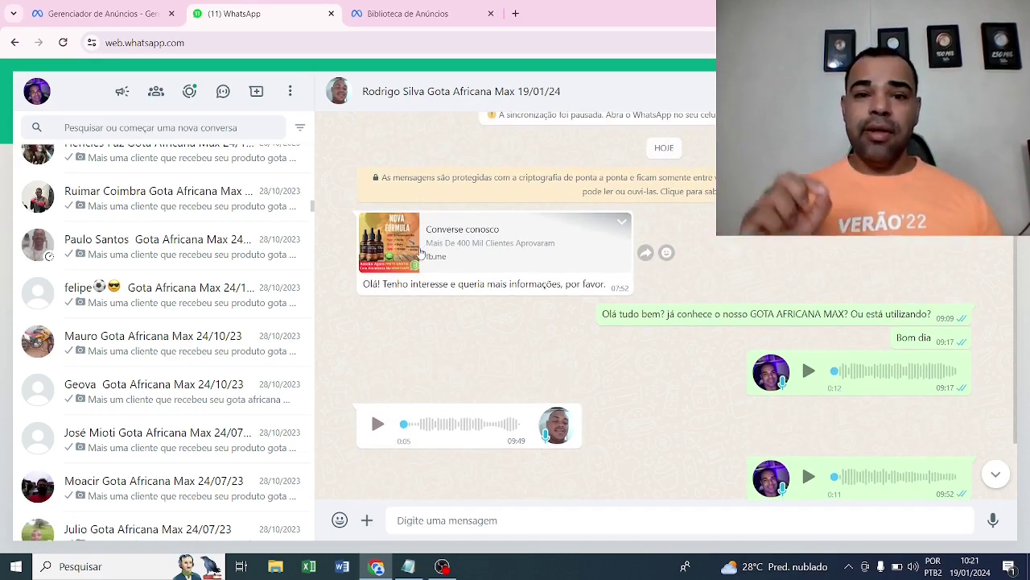
click(127, 11)
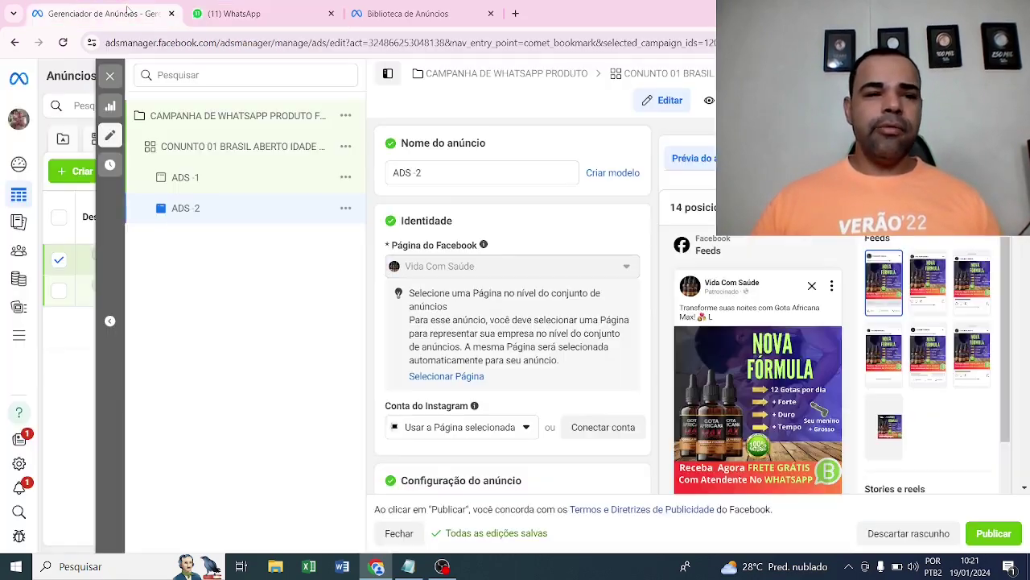
Step: Replace the ADS -2 media with the orange 600 × 600 "NOVA FÓRMULA" account image, accepting the suggested crops and optimizations
scroll(520, 310, down, 10)
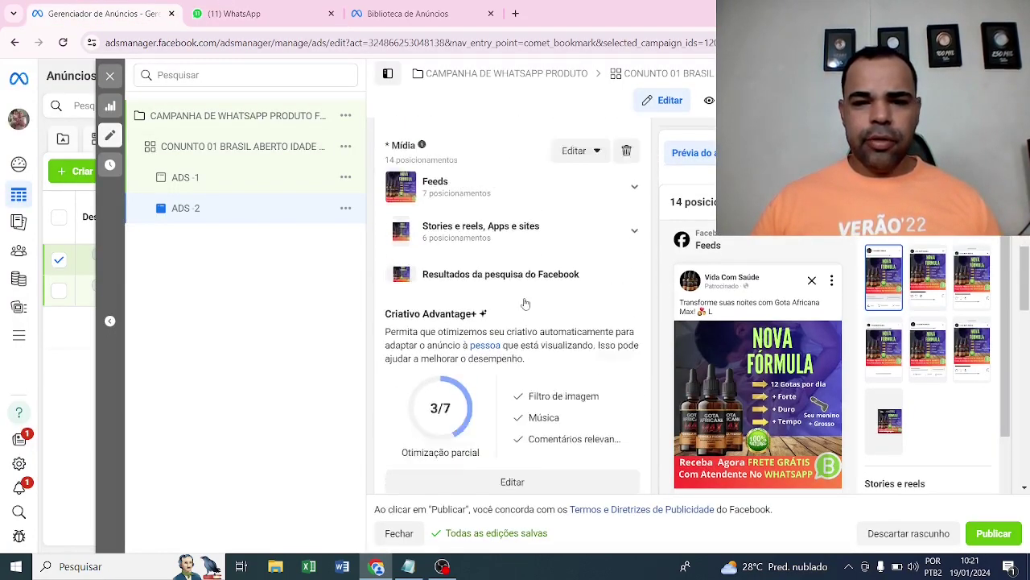
click(625, 306)
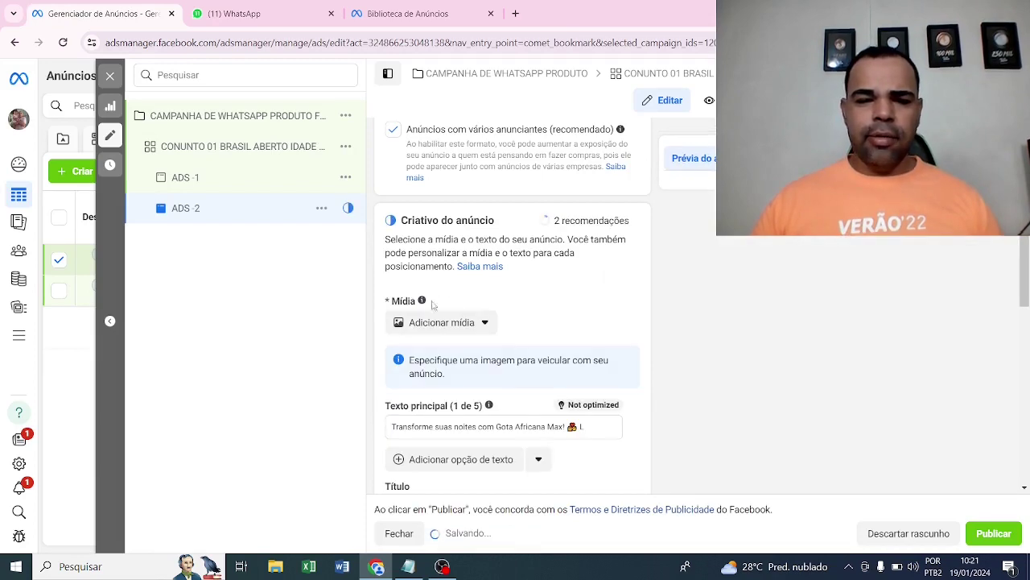
click(442, 324)
click(439, 354)
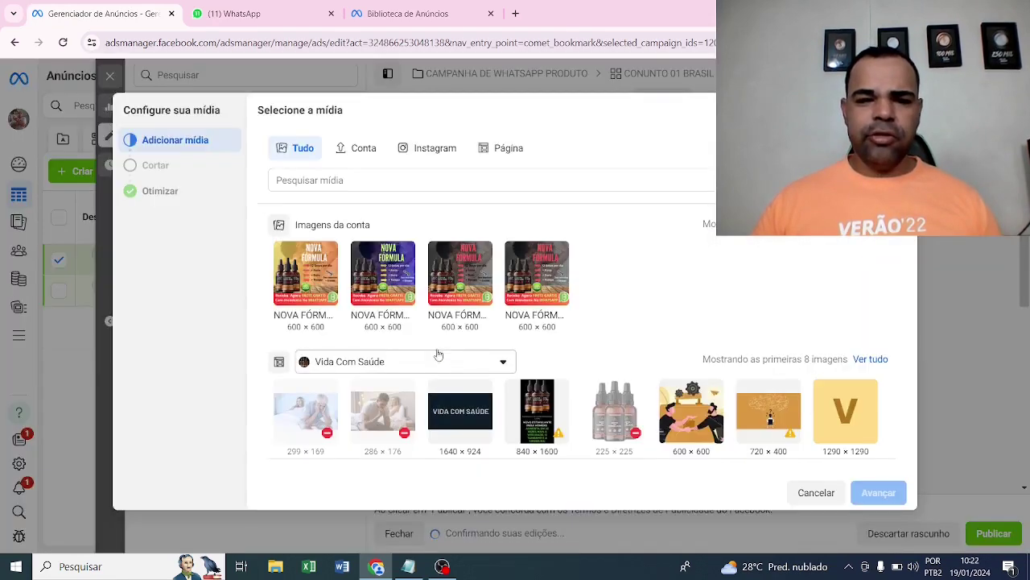
click(306, 256)
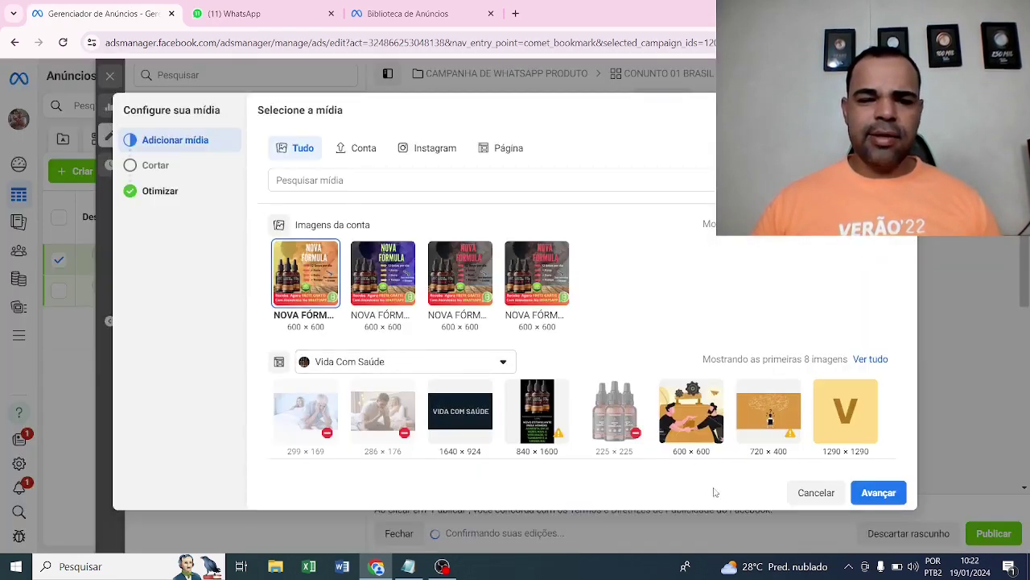
click(870, 493)
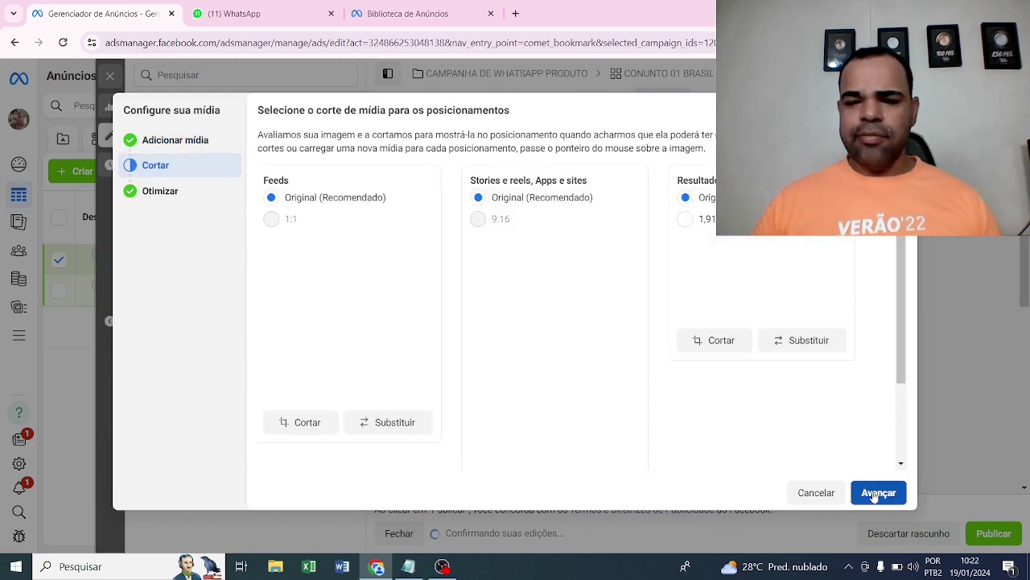
click(876, 492)
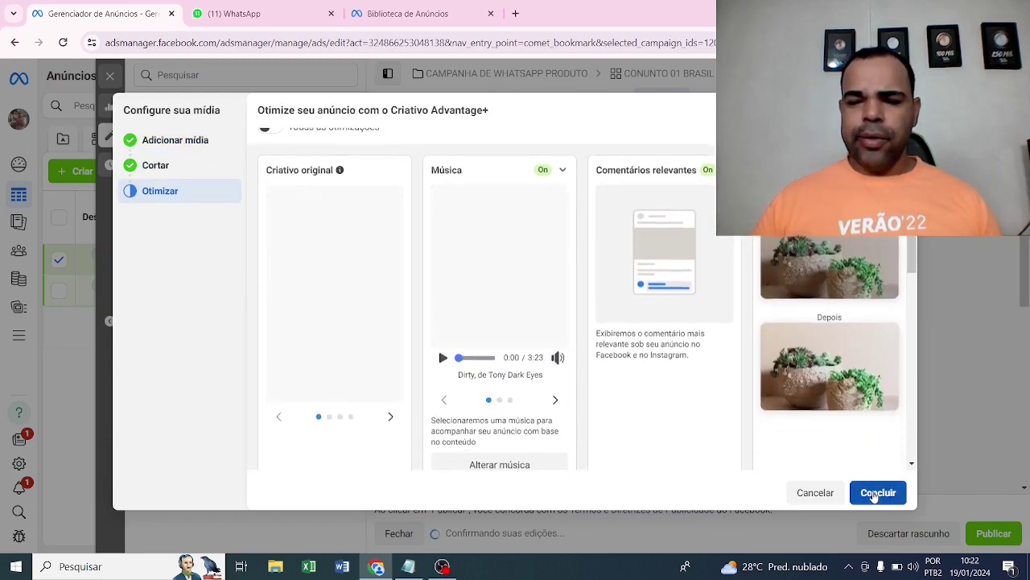
click(875, 493)
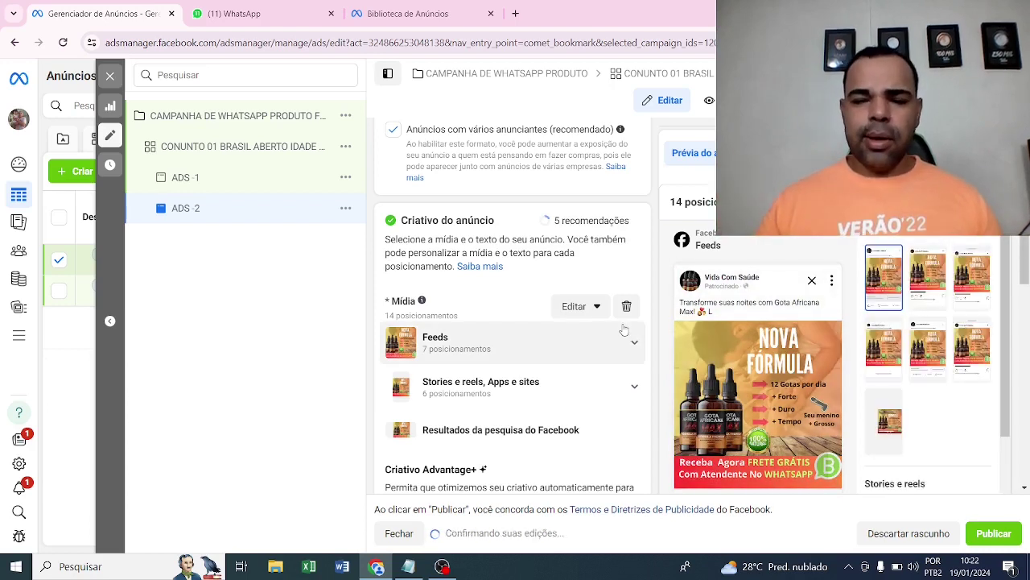
Step: Quickly duplicate the ADS -2 ad and rename the copy as "ADS -3"
click(345, 209)
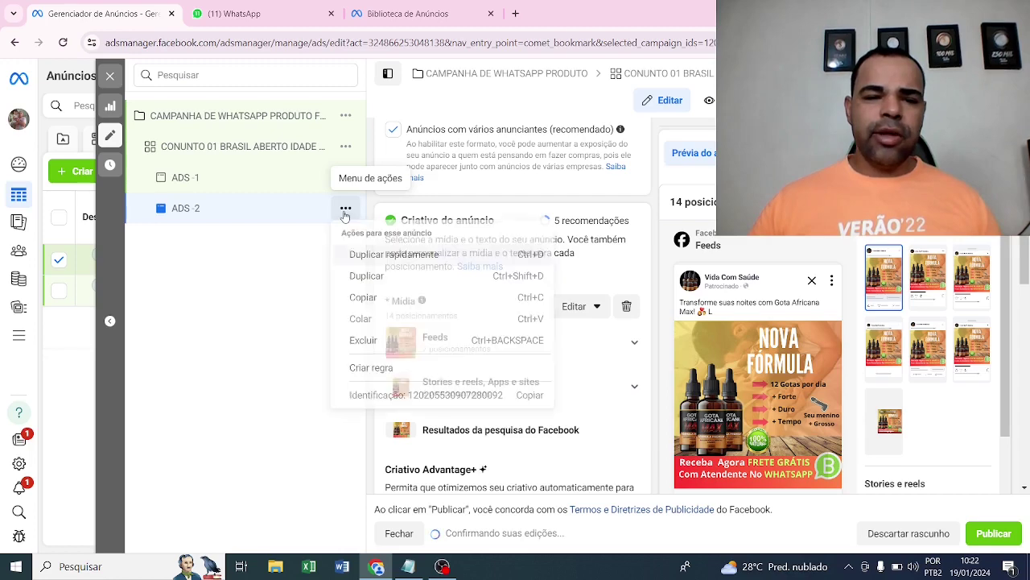
click(383, 251)
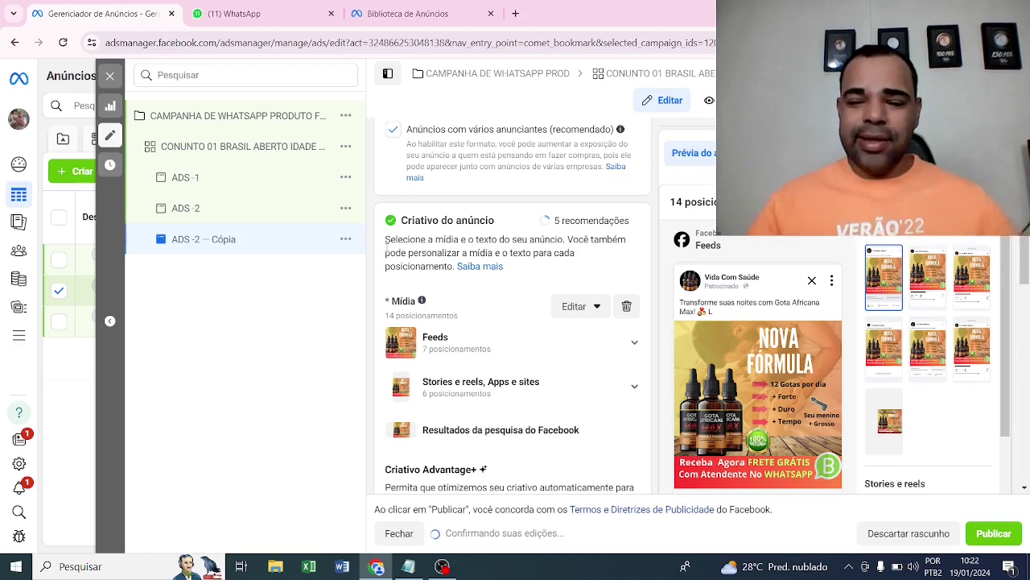
scroll(535, 229, up, 5)
scroll(532, 228, up, 1)
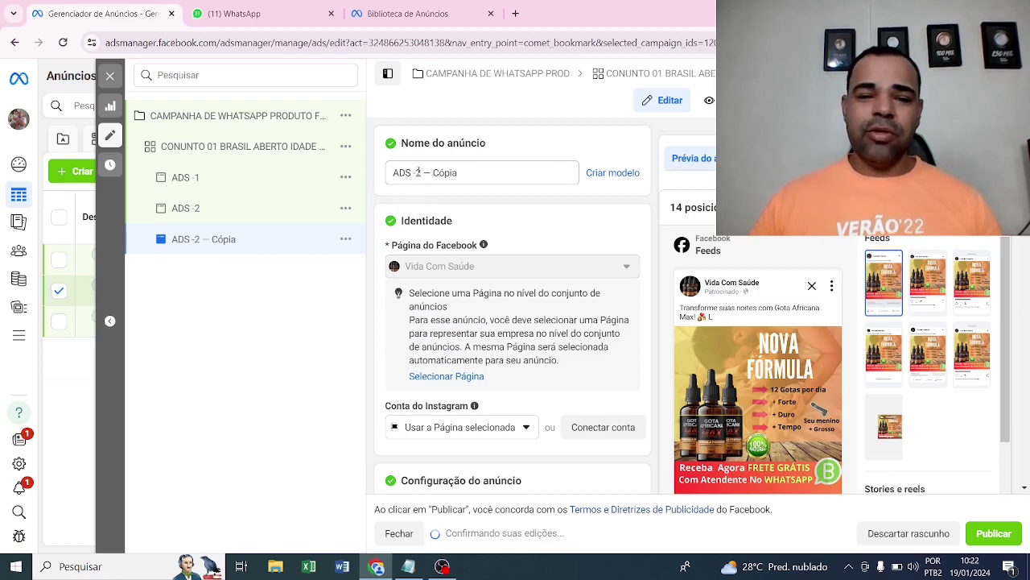
drag(418, 171, 595, 174)
text(3)
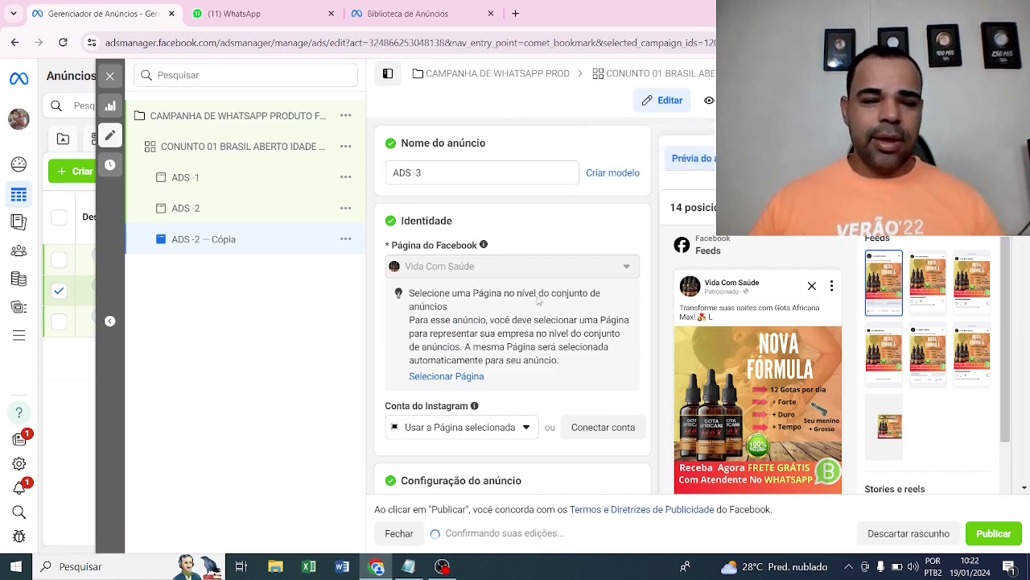
Step: Replace the ADS -3 media with the third 600 × 600 account image, grey with a red "NOVA FÓRMULA" title, accepting the suggested crops and optimizations
scroll(539, 299, down, 10)
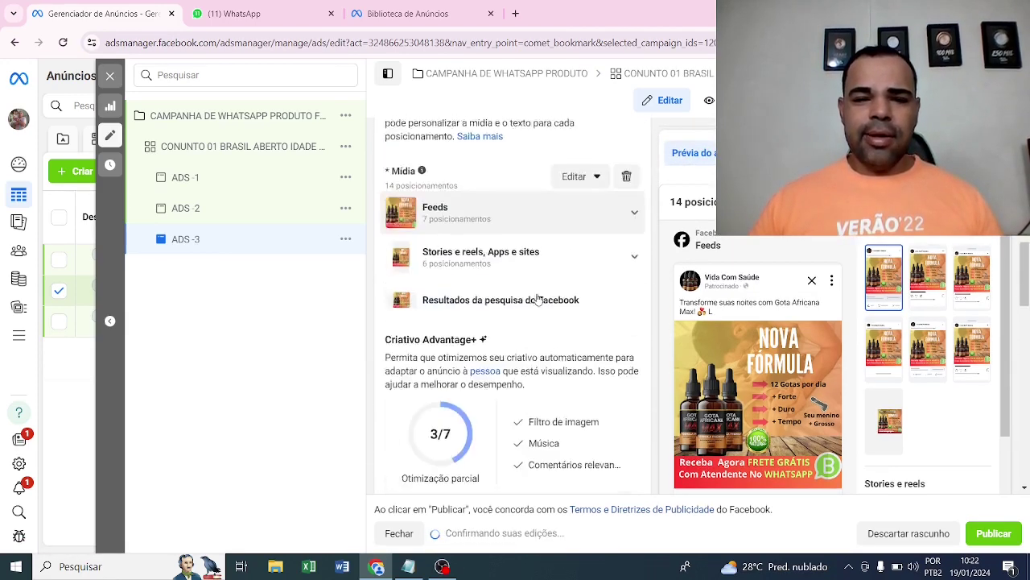
scroll(538, 300, up, 2)
click(625, 303)
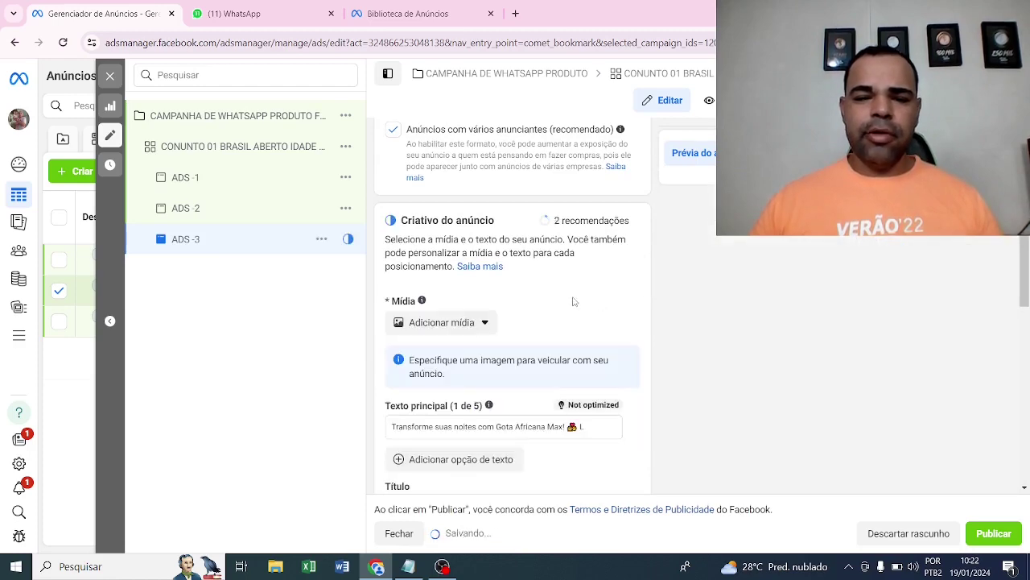
click(442, 322)
click(453, 349)
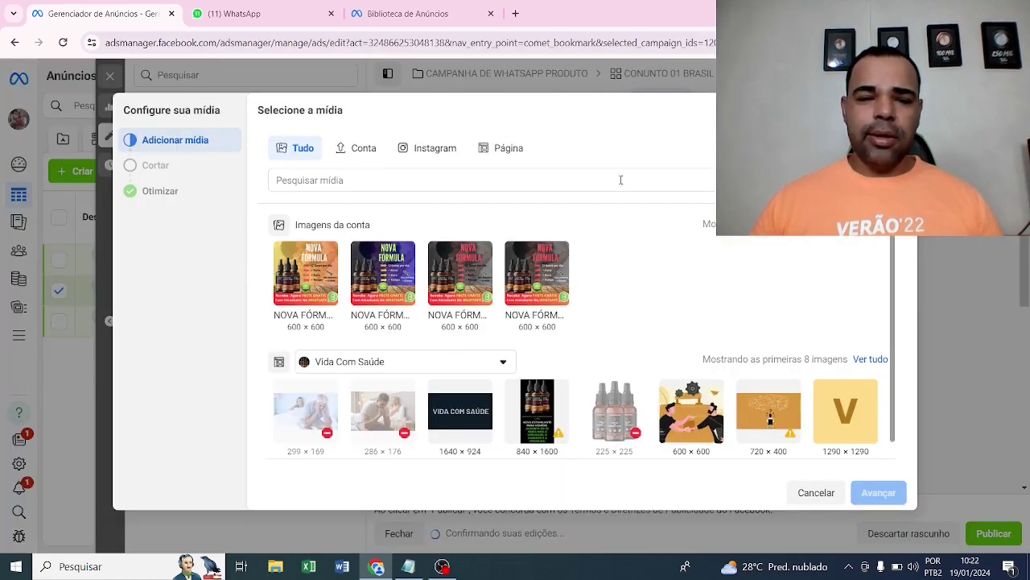
click(475, 268)
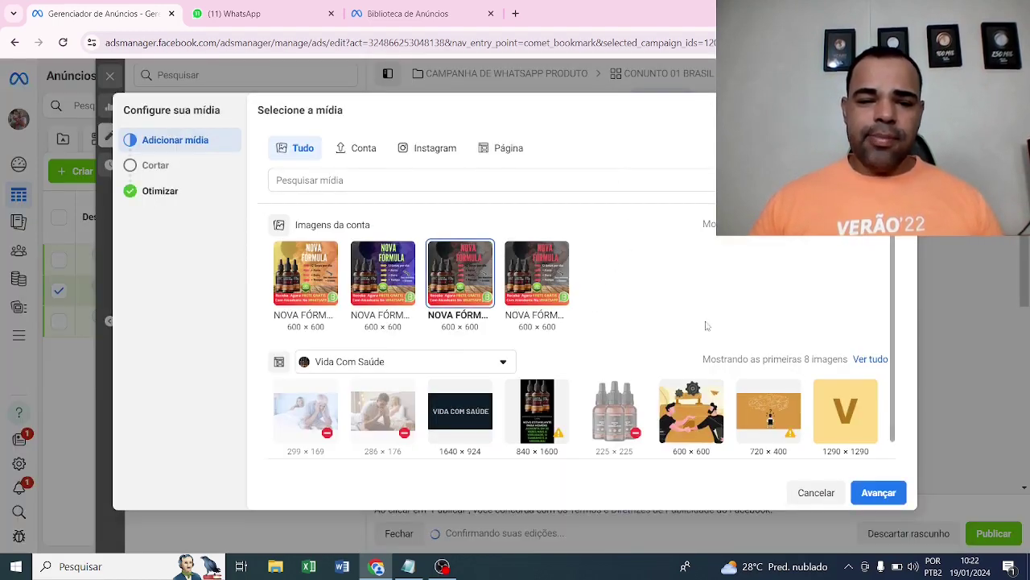
click(879, 492)
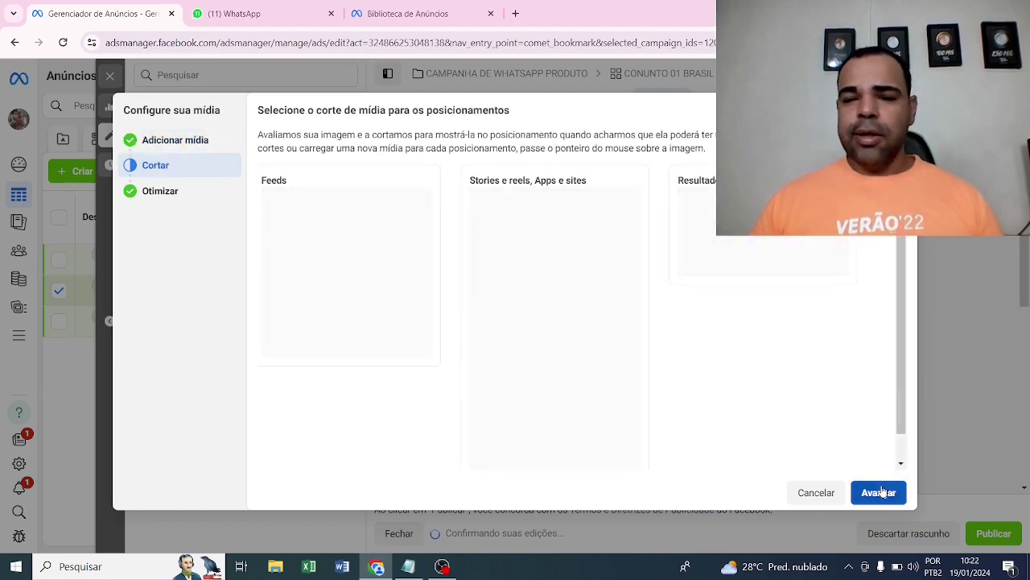
click(882, 492)
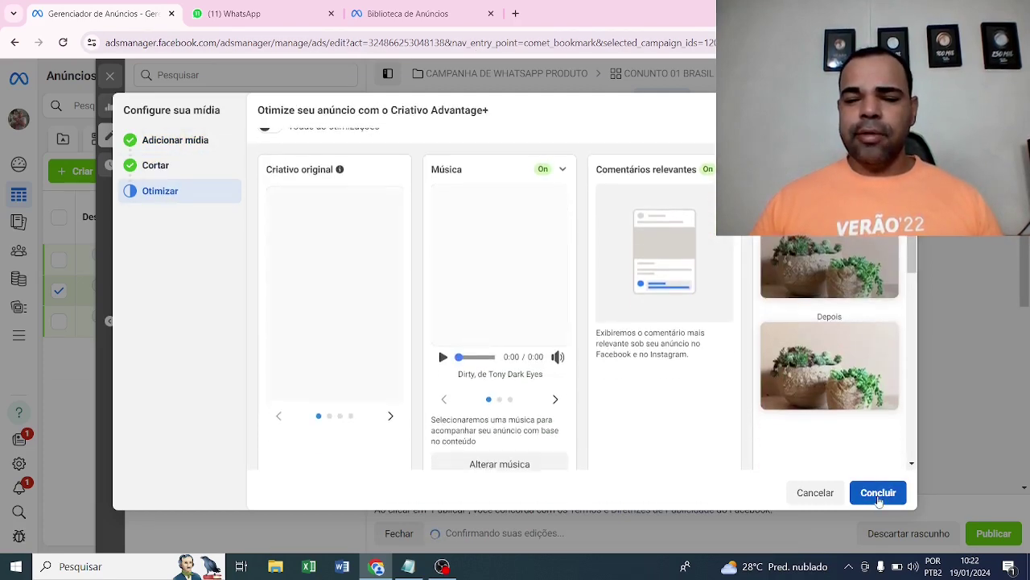
click(878, 492)
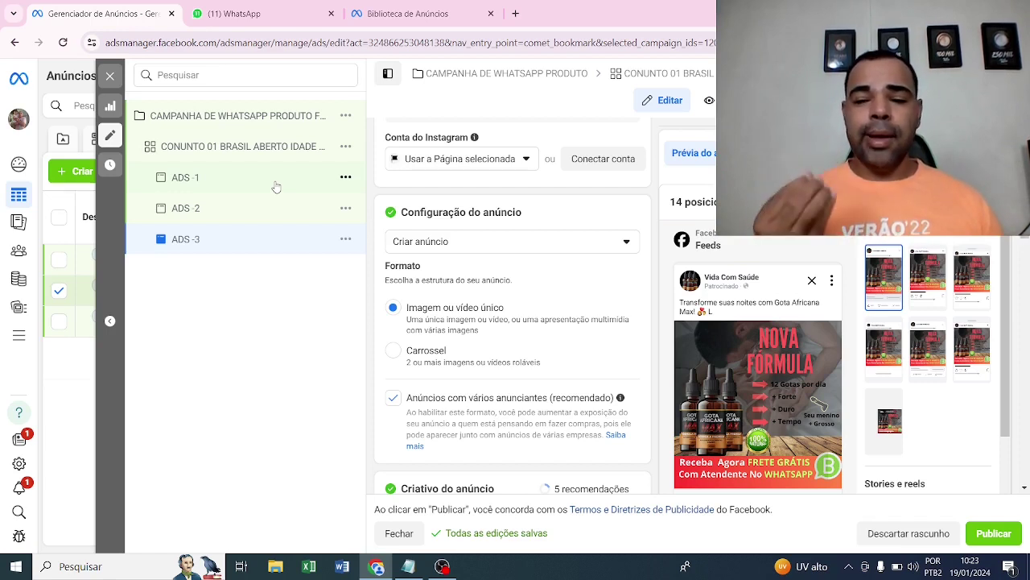
Step: Publish the WhatsApp campaign with its "CONUNTO 01 BRASIL ABERTO IDADE 25 A 60 HOMENS" ad set and three ads, and close the editor
click(282, 121)
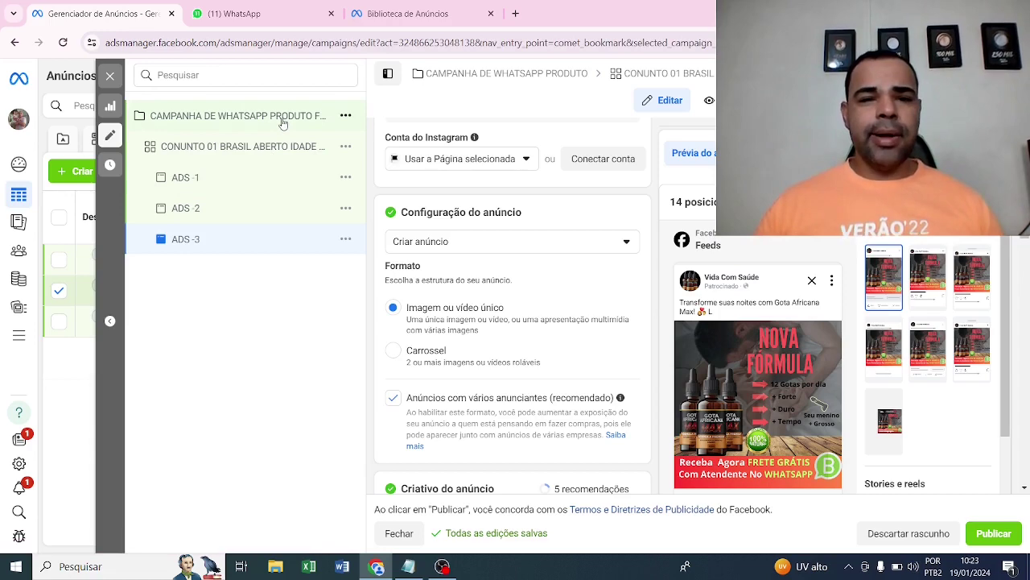
click(276, 147)
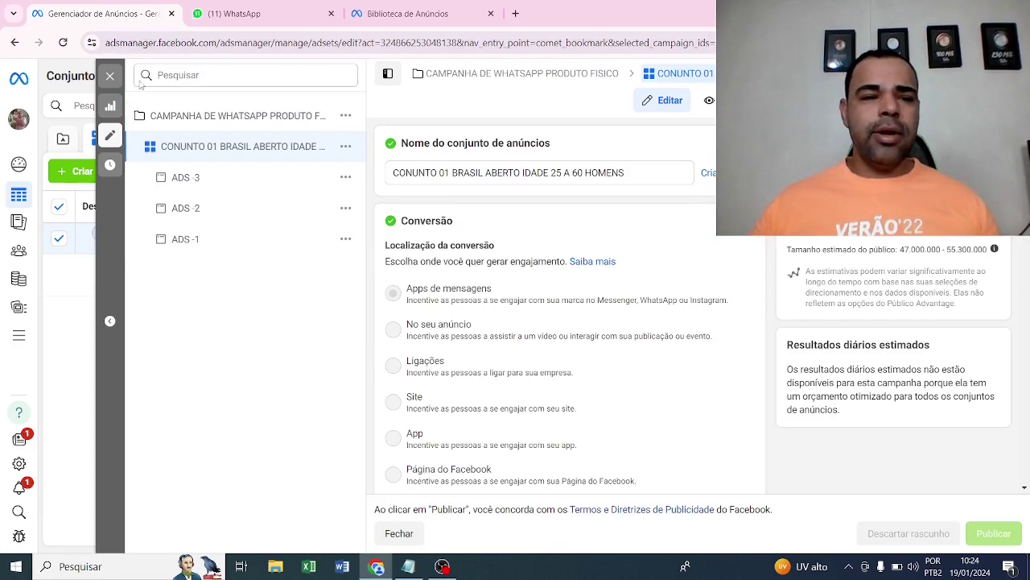
click(109, 75)
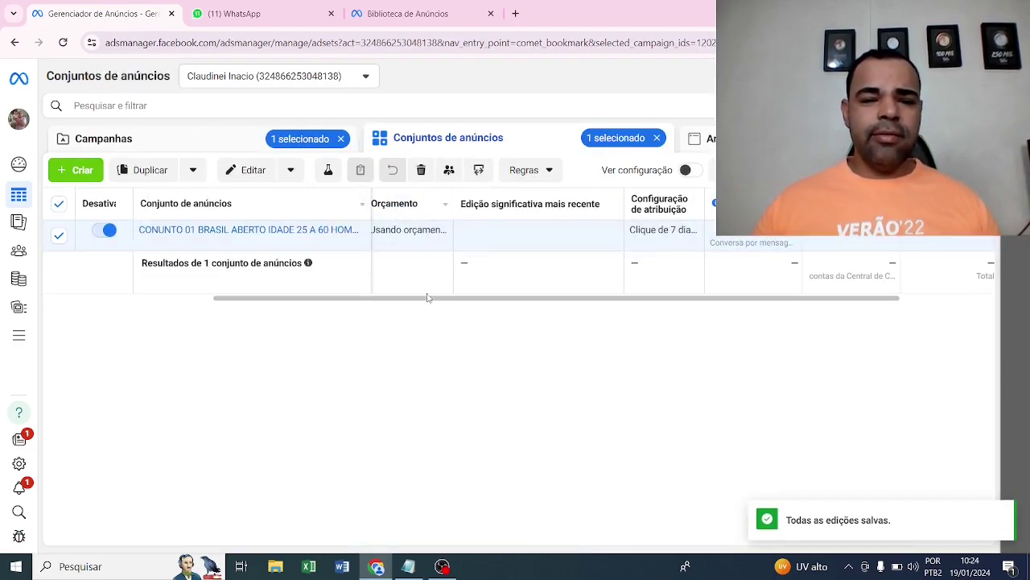
Step: Check the ad set's delivery status in the table, view the open customer conversation in WhatsApp Web, and return to Ads Manager
drag(427, 298, 198, 281)
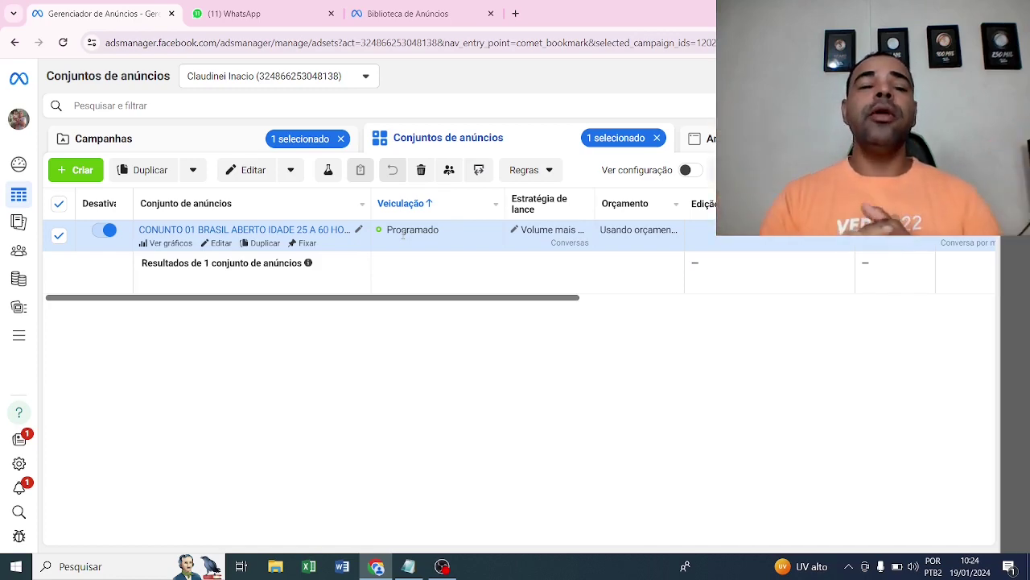
click(235, 14)
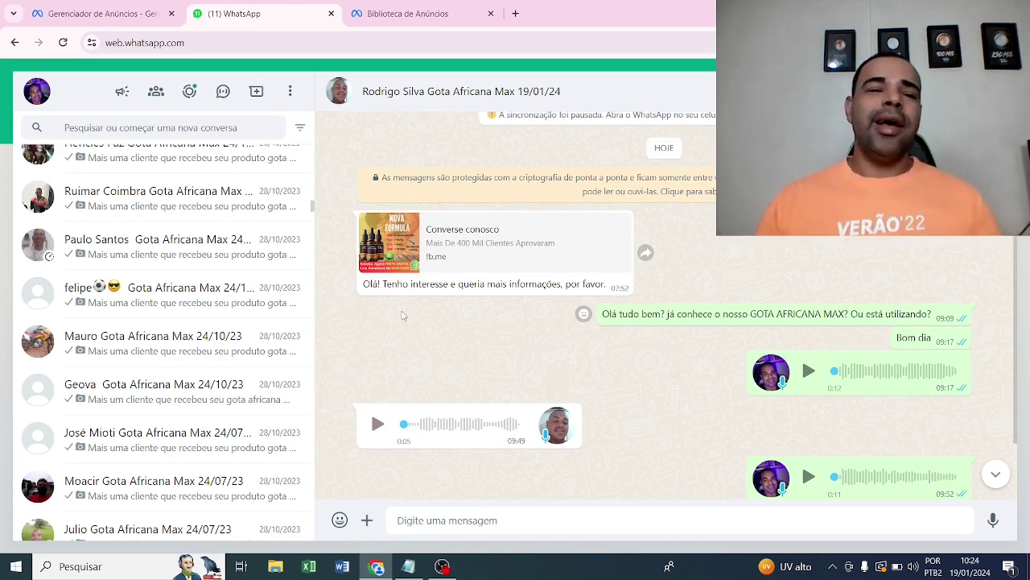
click(96, 14)
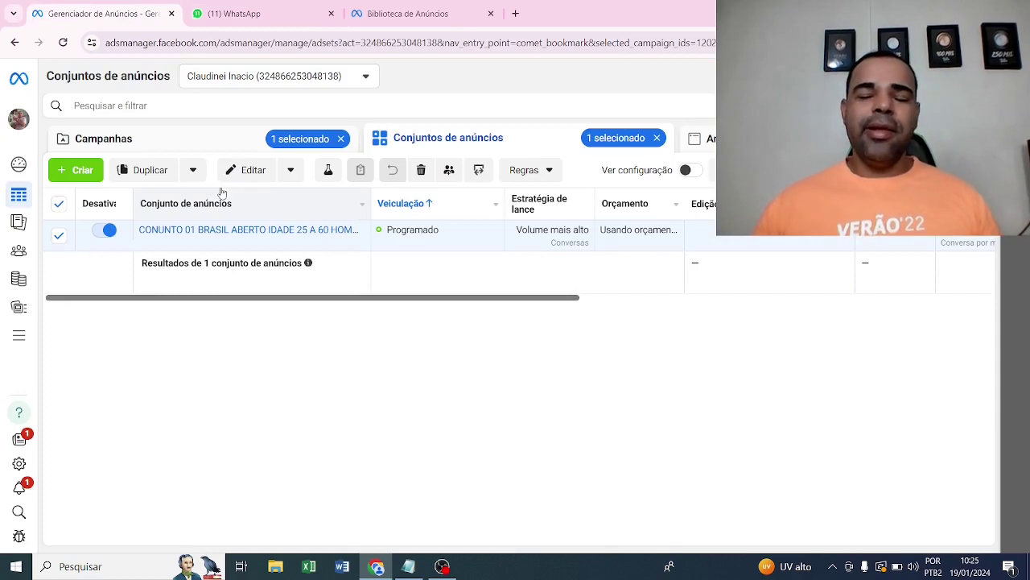